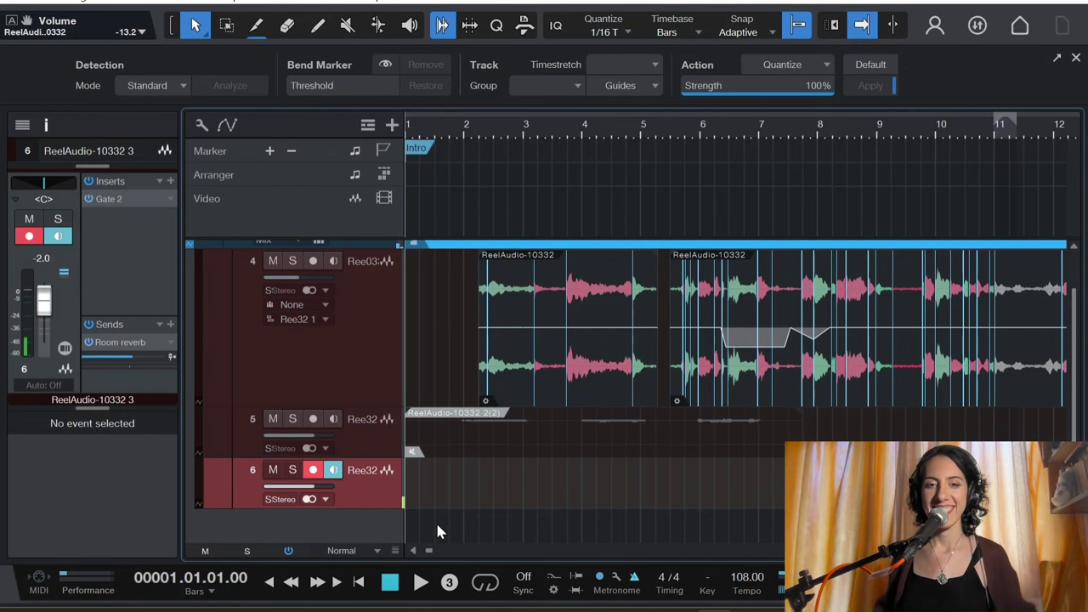
Step: Record a vocal take on track 6 from bar 1 and play back the harmony vocals on tracks 5 to 7
key("KP_Multiply")
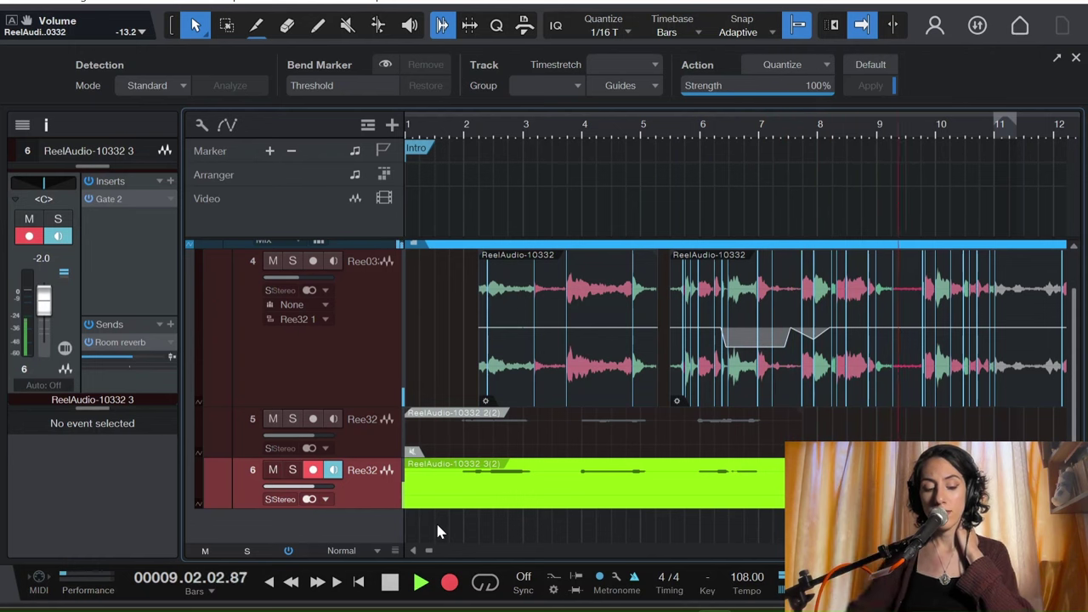
key("space")
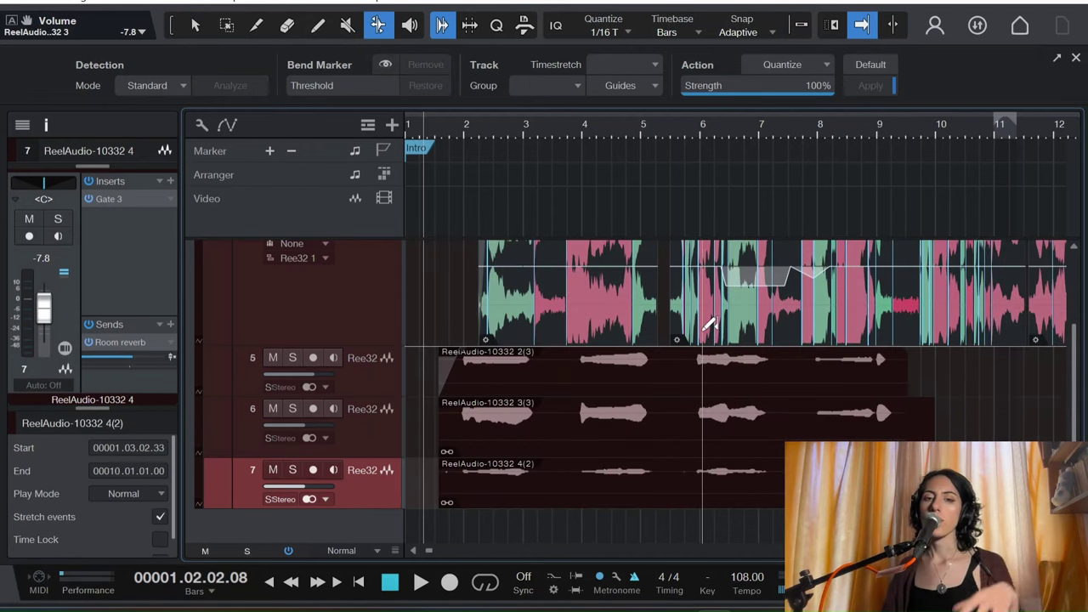
key("space")
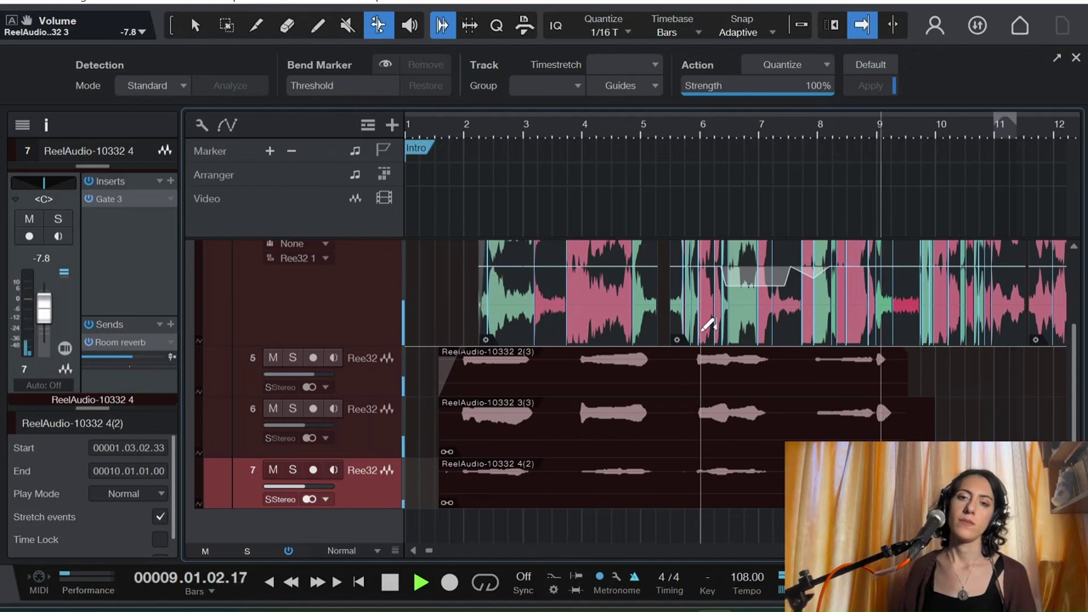
key("space")
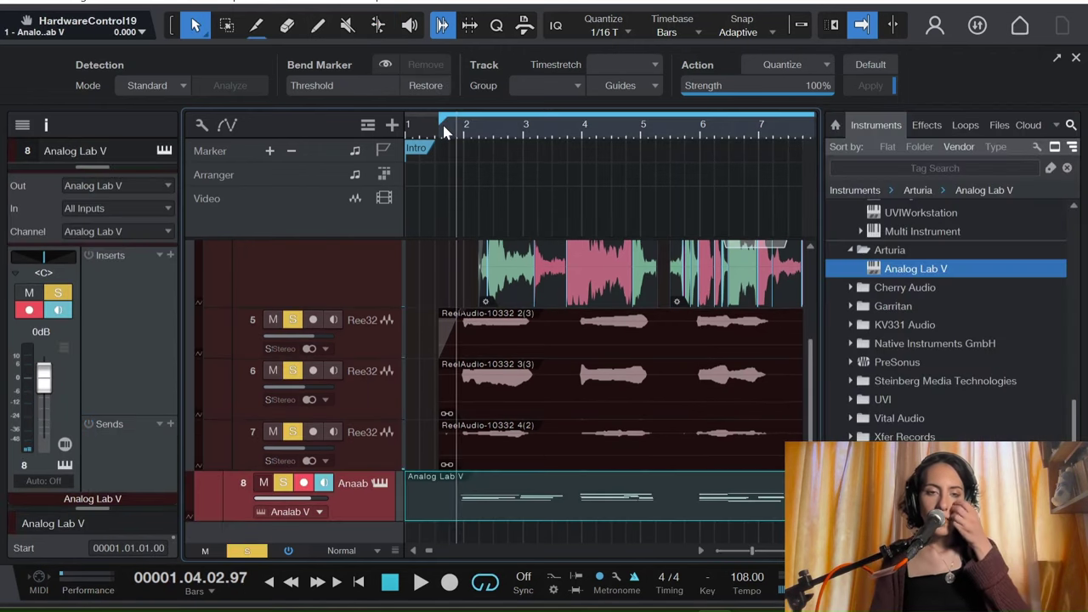
Step: Inspect the selected preset in track 8's Analog Lab V instrument and close its window
left_click(383, 490)
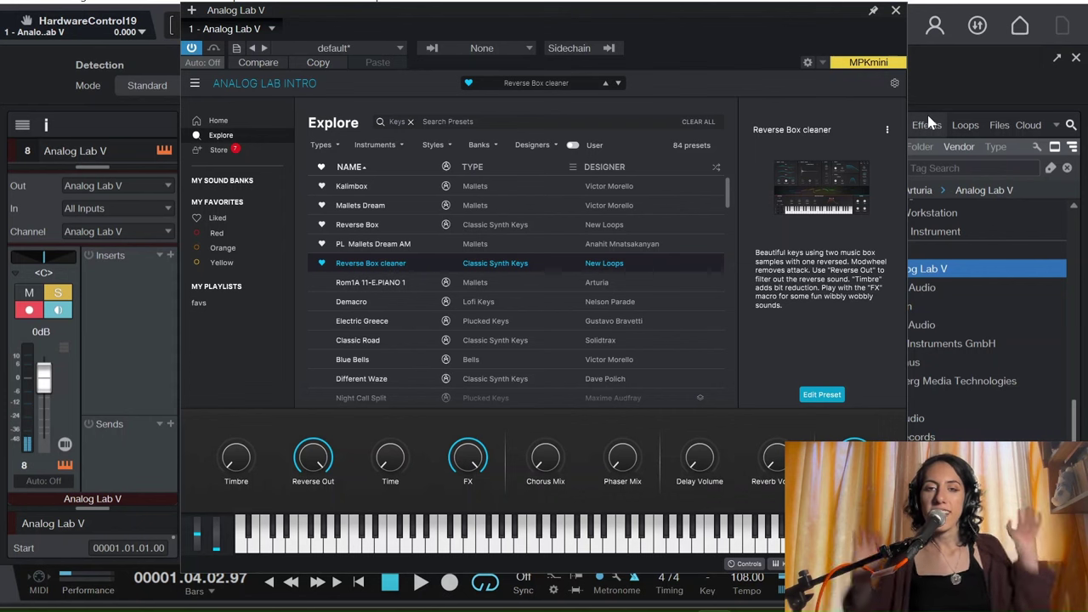
left_click(898, 8)
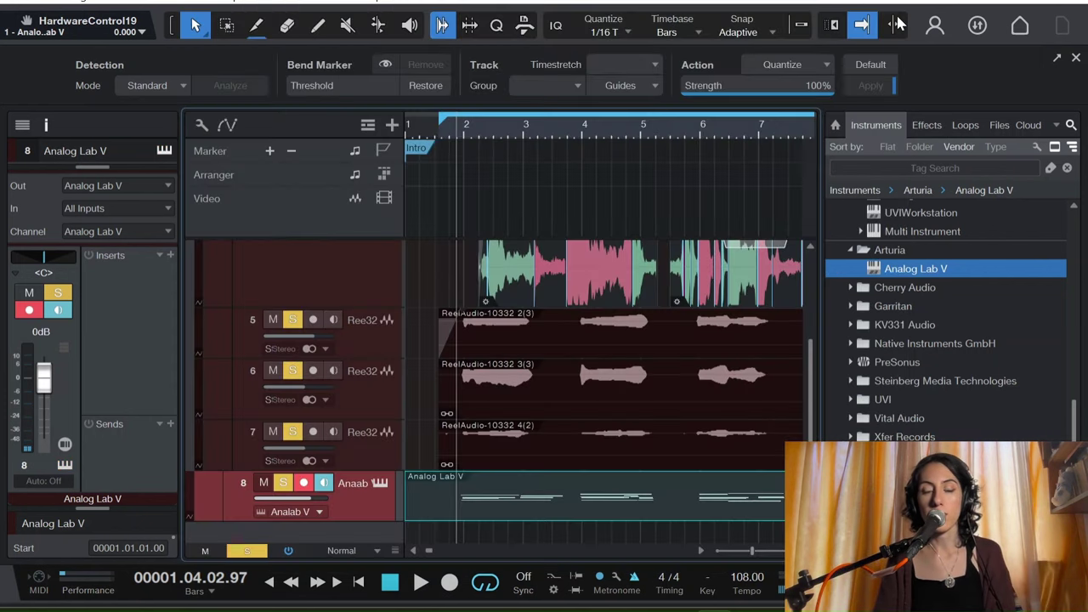
Step: Trim the start of the Analog Lab V event on track 8 to 00001.03.02.92
left_click(442, 148)
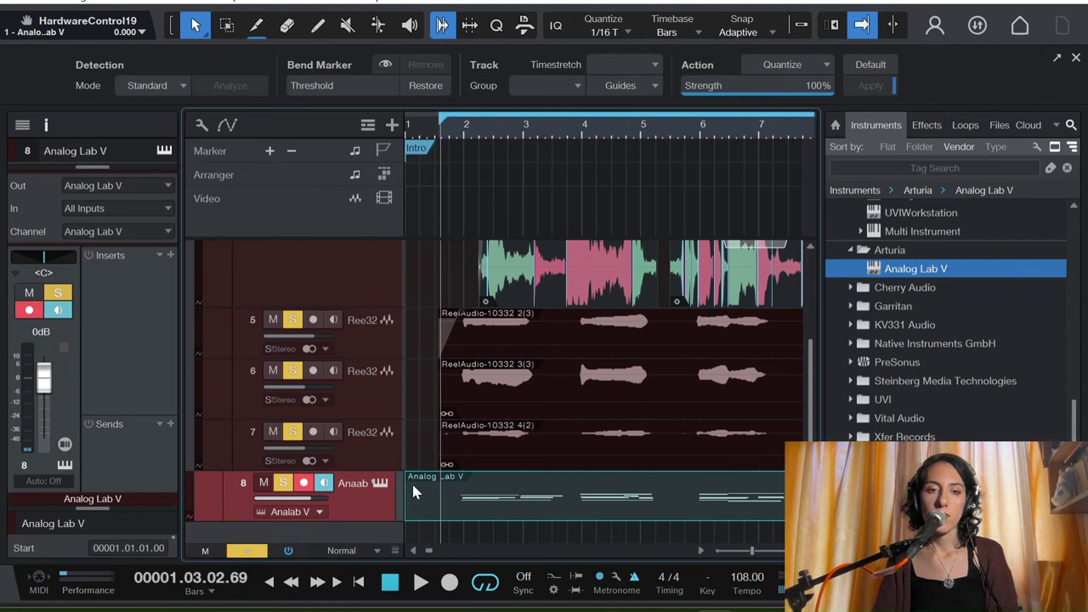
left_click_drag(411, 483, 435, 498)
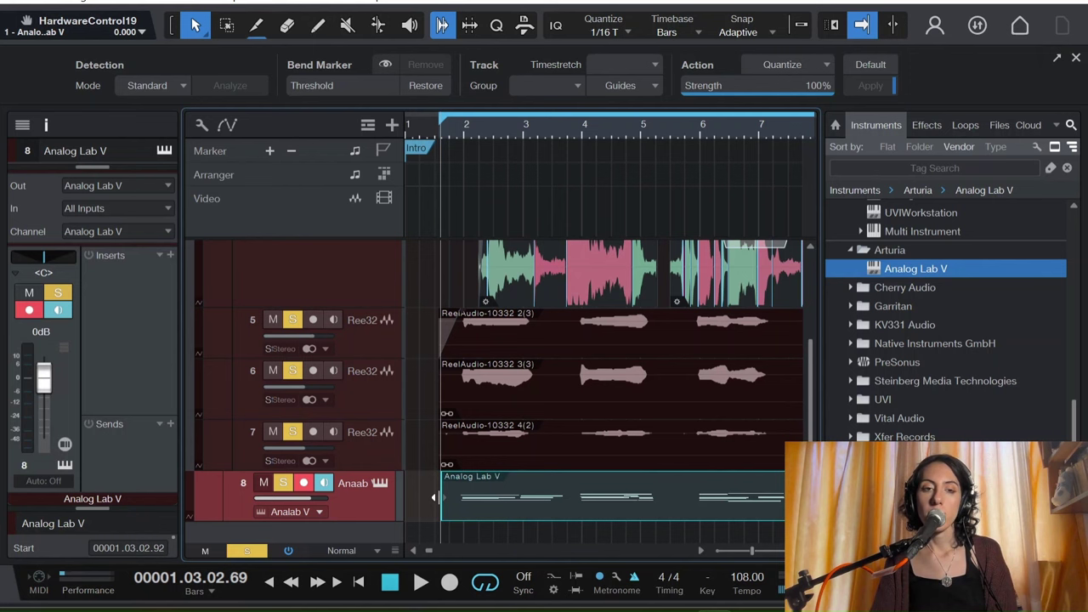
Step: Play the soloed harmony vocals and Analog Lab V part from the start of the trimmed event to about bar 9
left_click(439, 123)
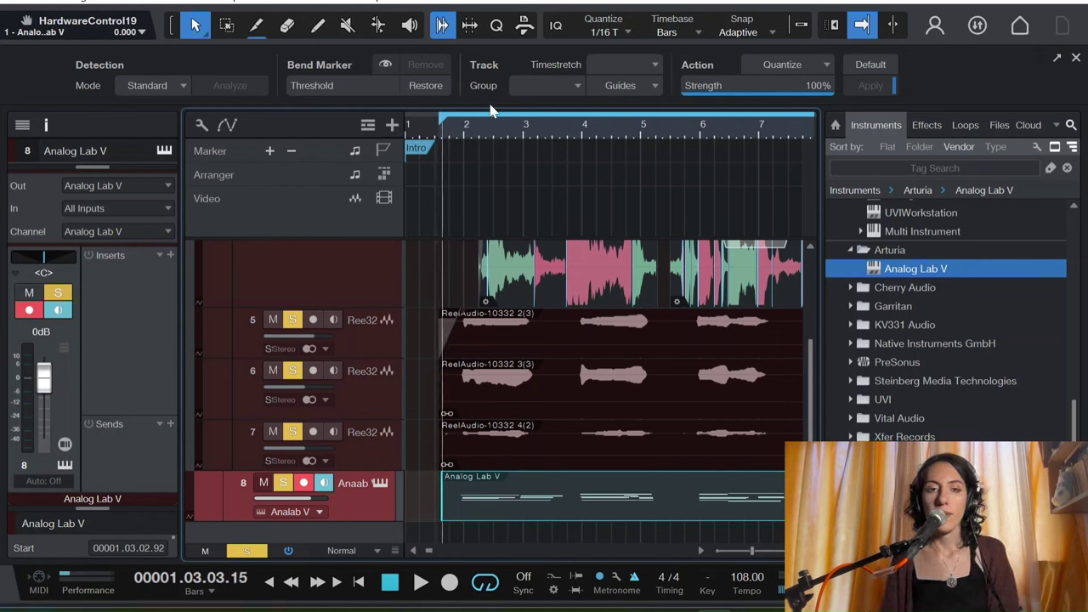
key("space")
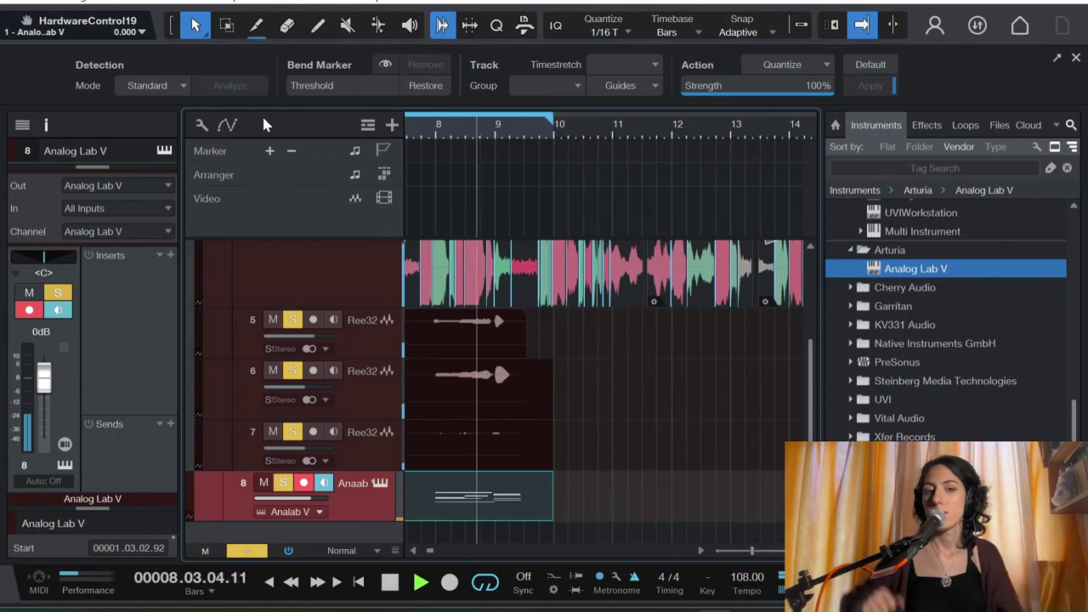
key("space")
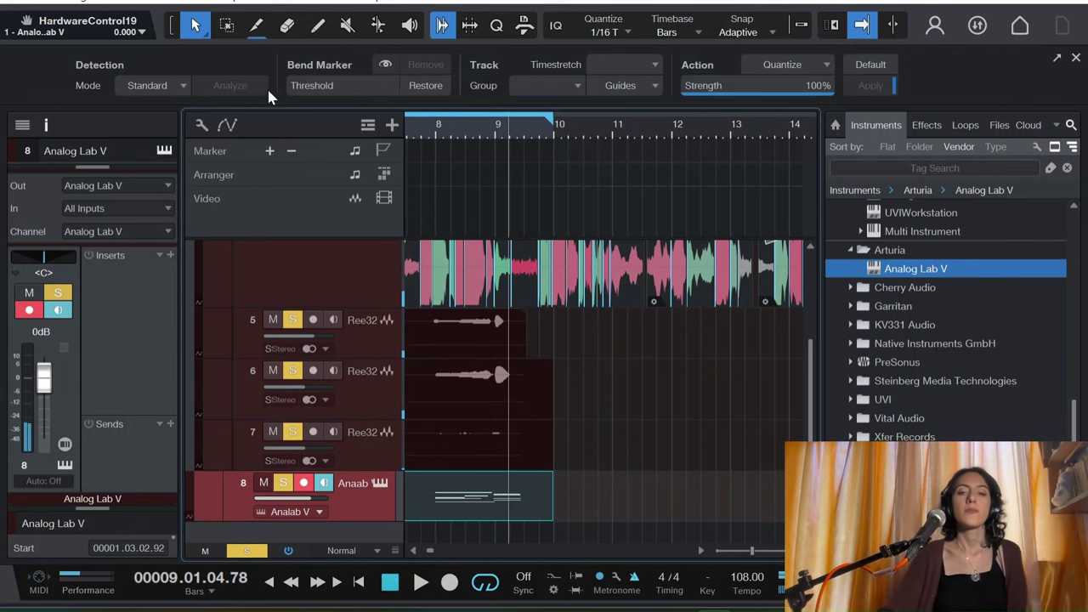
Step: Open the Analog Lab V event in the note editor and position the playhead at its start to examine the chord notes
scroll(433, 521, "left", 2)
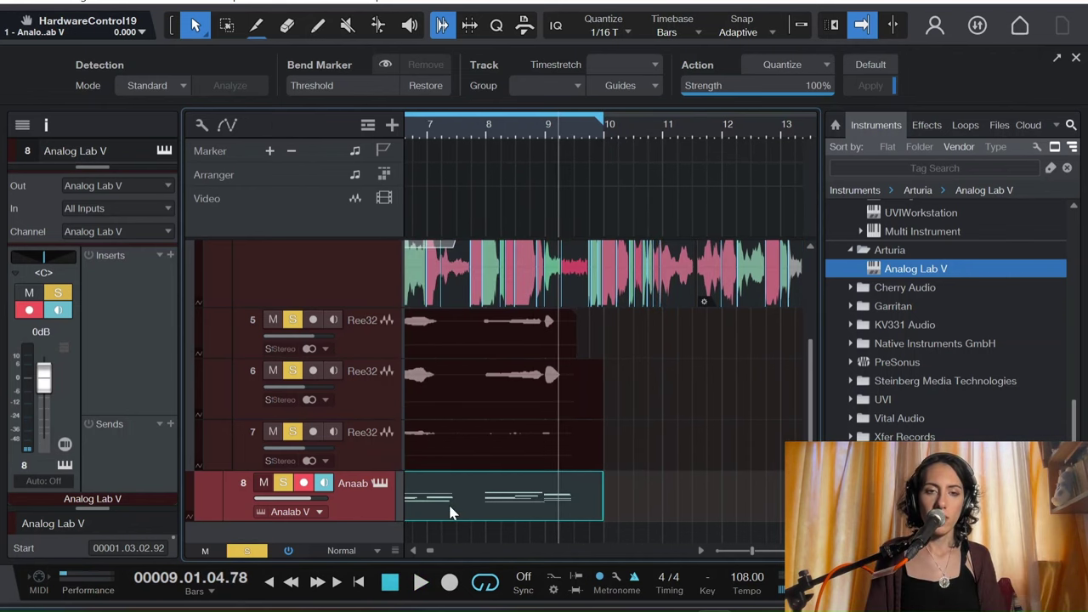
double_click(448, 503)
left_click_drag(887, 352, 316, 119)
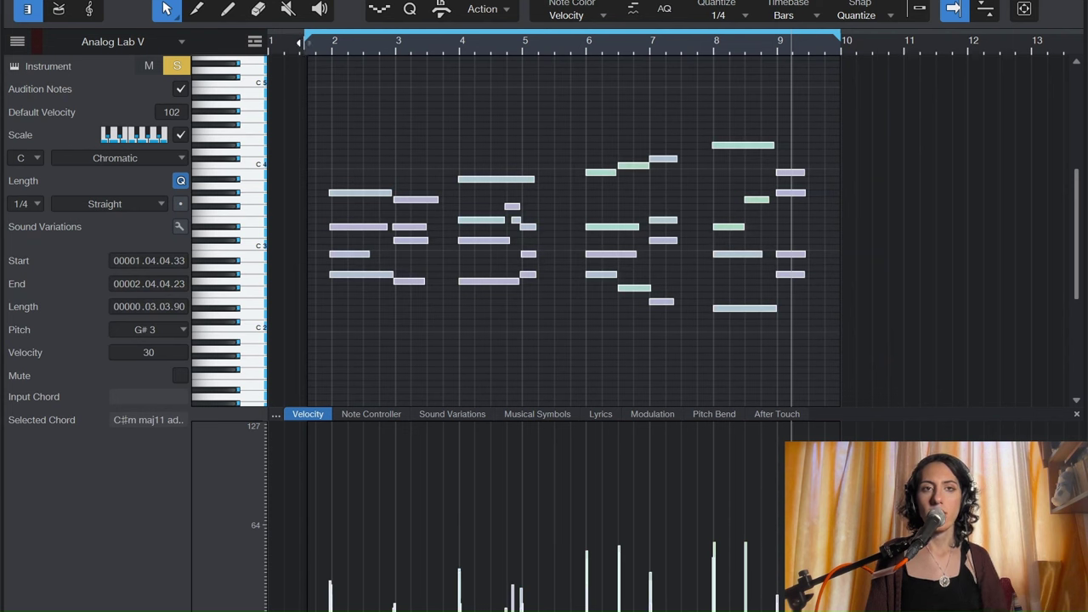
left_click(309, 41)
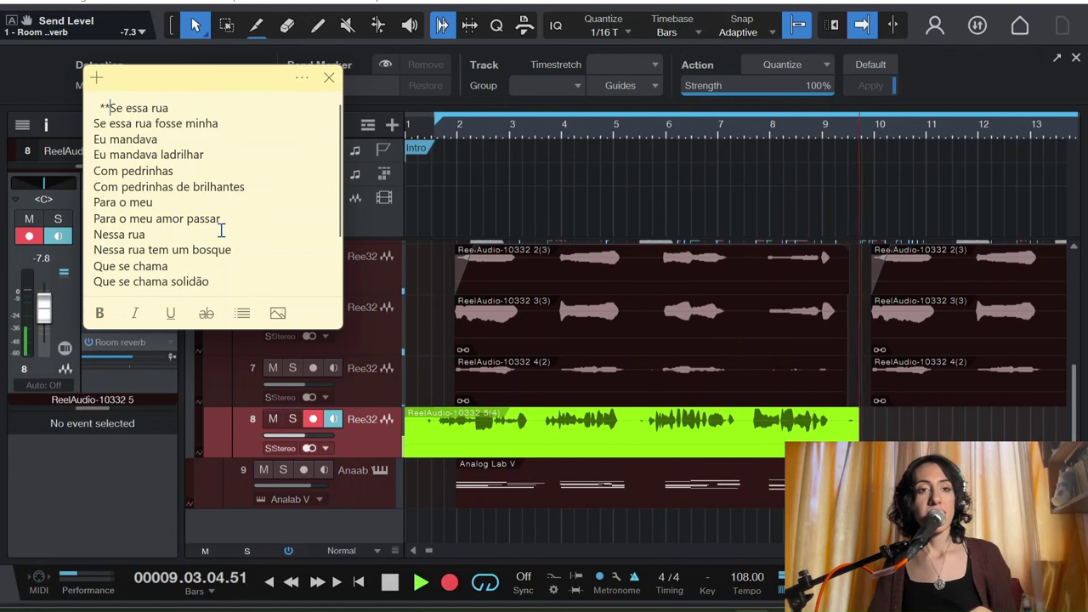
Step: Record the lead vocal on track 8 while following the lyrics note, and stop the recording
scroll(224, 231, "down", 1)
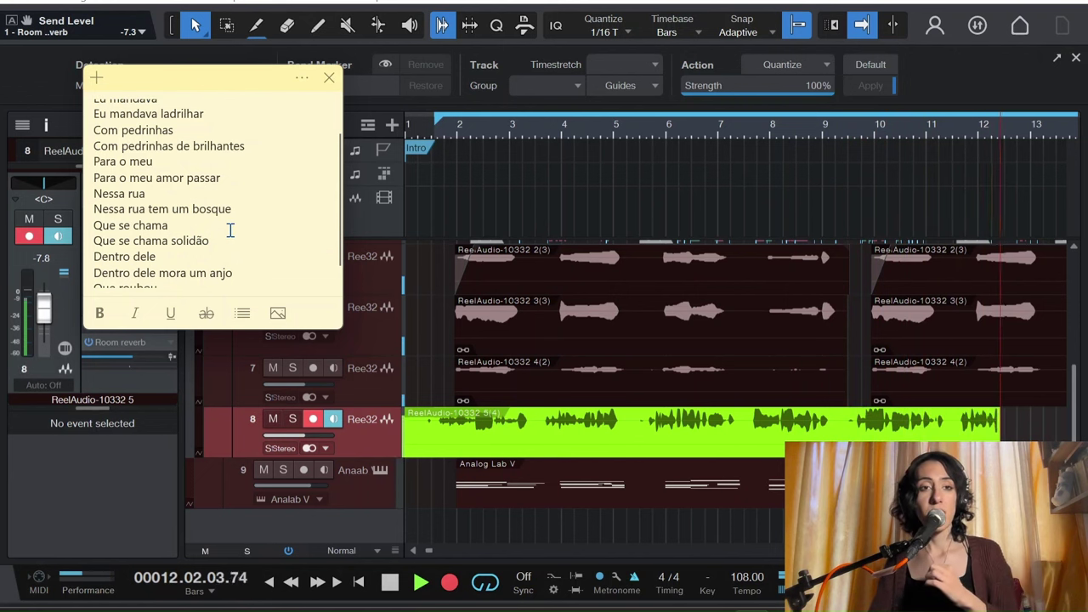
scroll(225, 230, "down", 1)
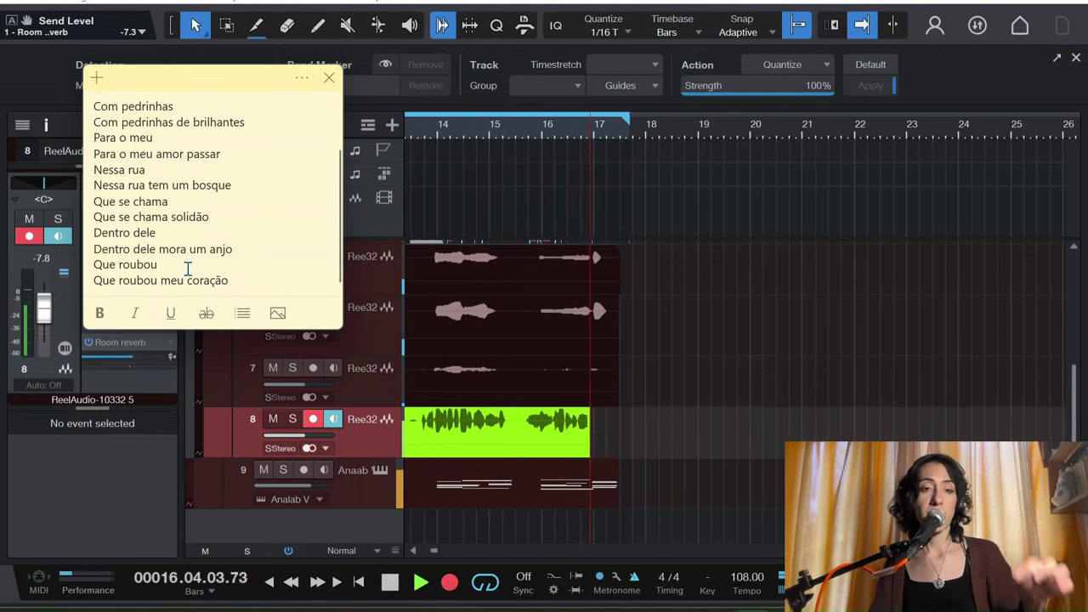
scroll(188, 270, "up", 2)
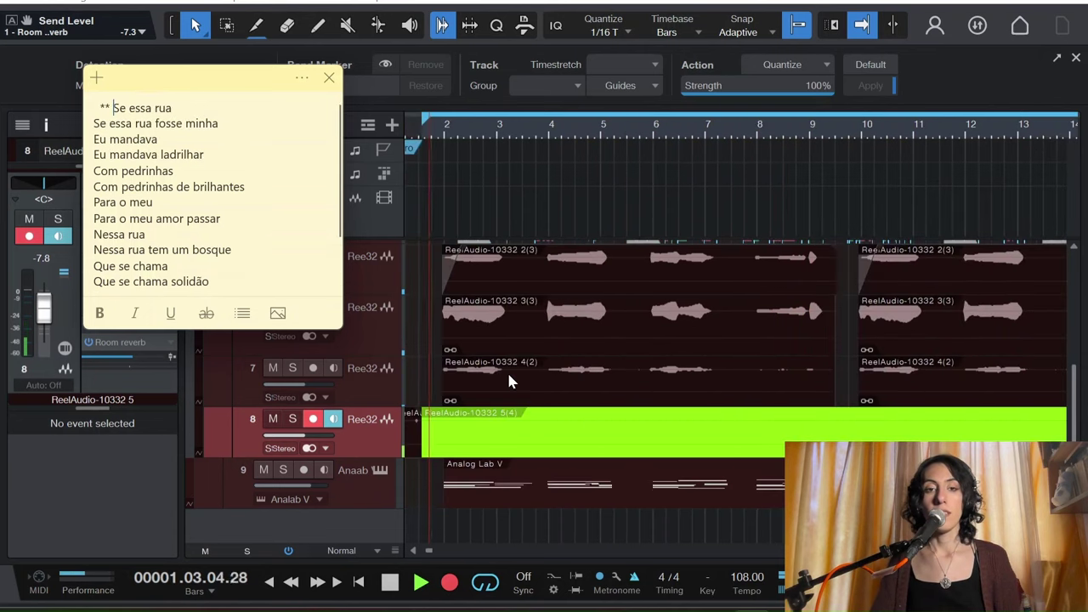
left_click(608, 369)
key("space")
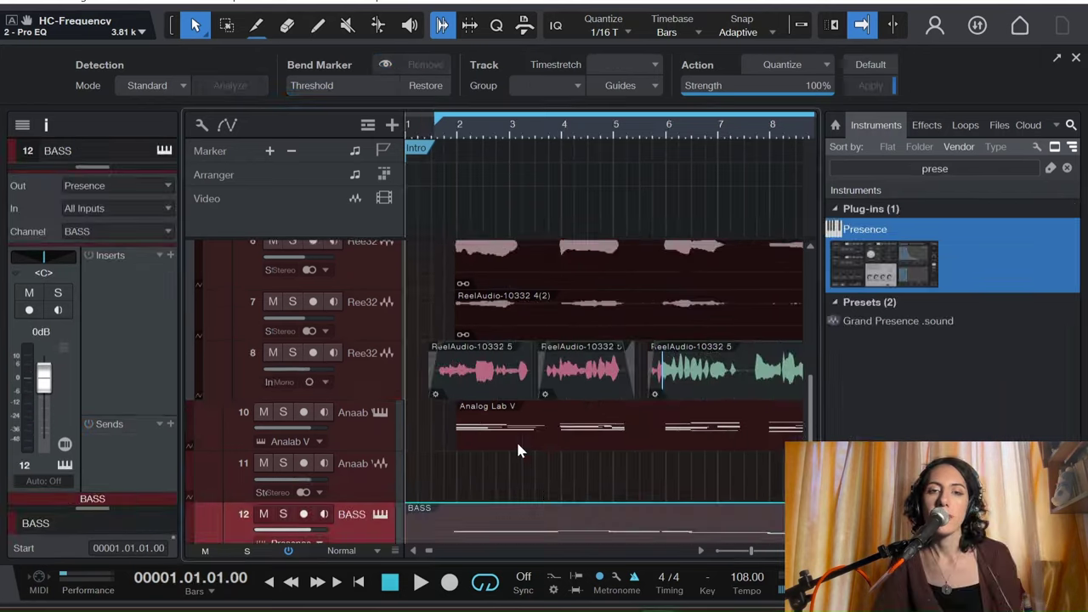
Step: Play the arrangement with the BASS track from bar 1 to about bar 9
scroll(516, 440, "down", 1)
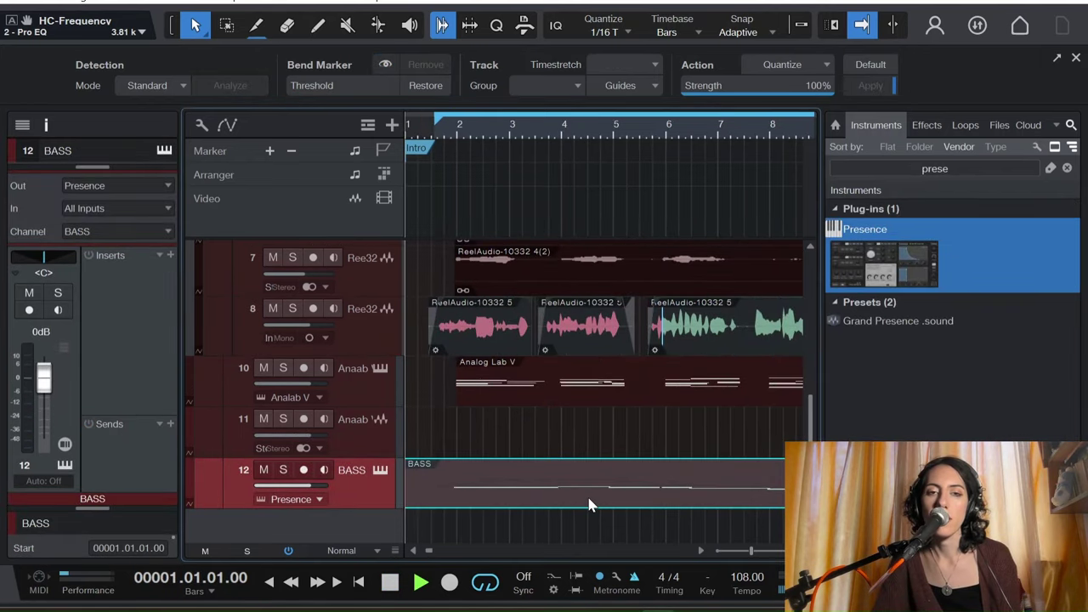
key("space")
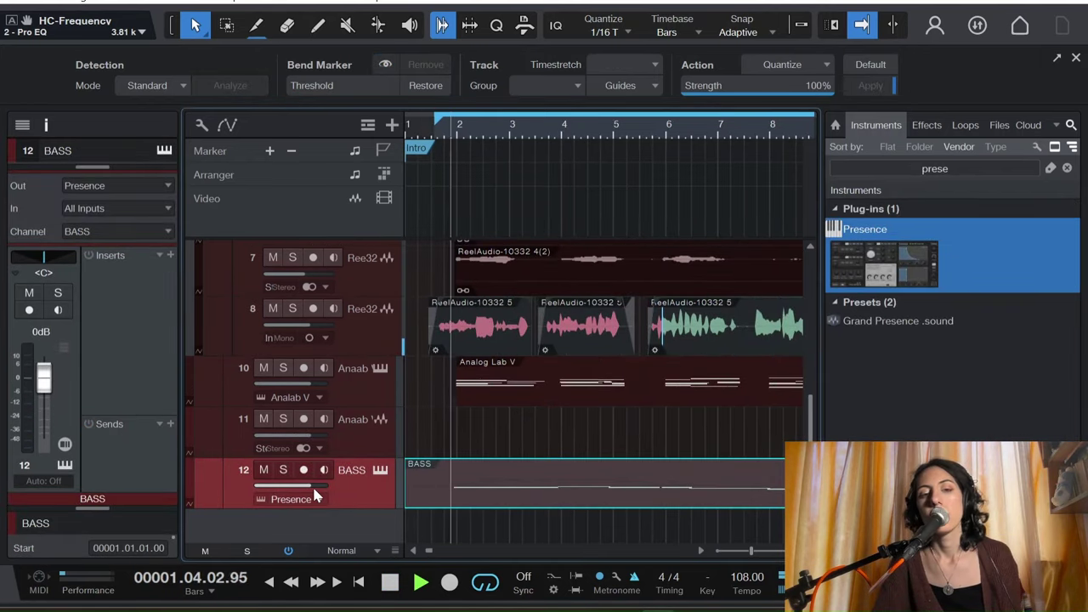
mouse_move(315, 487)
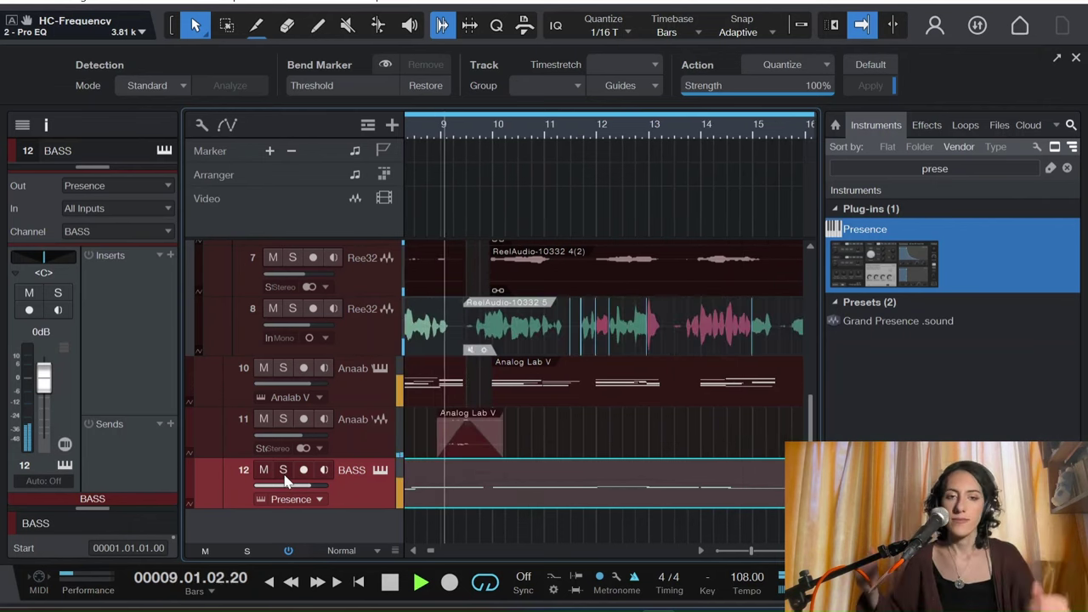
key("space")
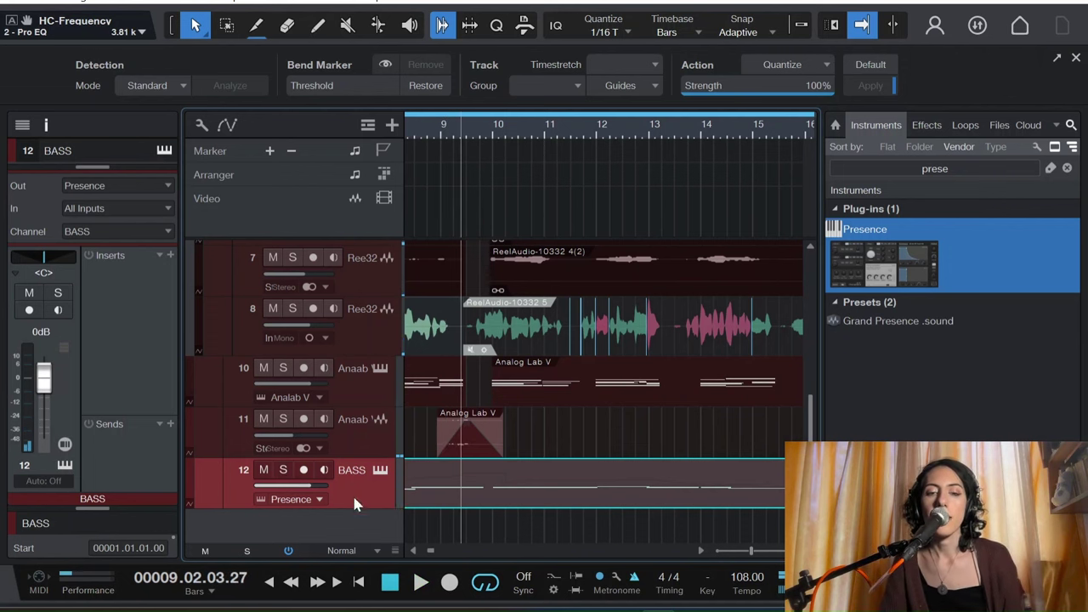
mouse_move(734, 610)
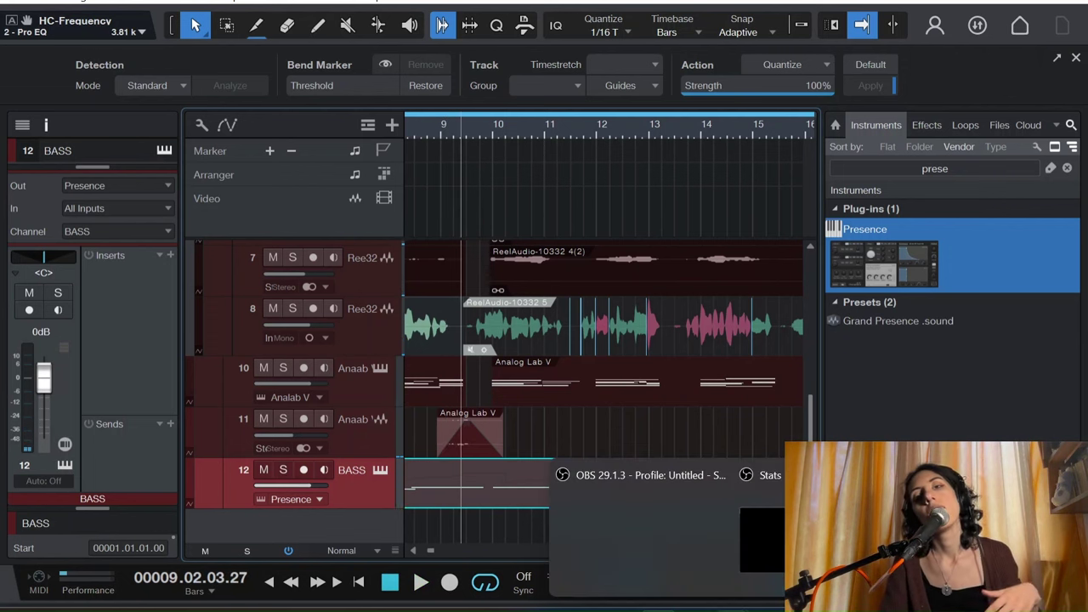
mouse_move(679, 531)
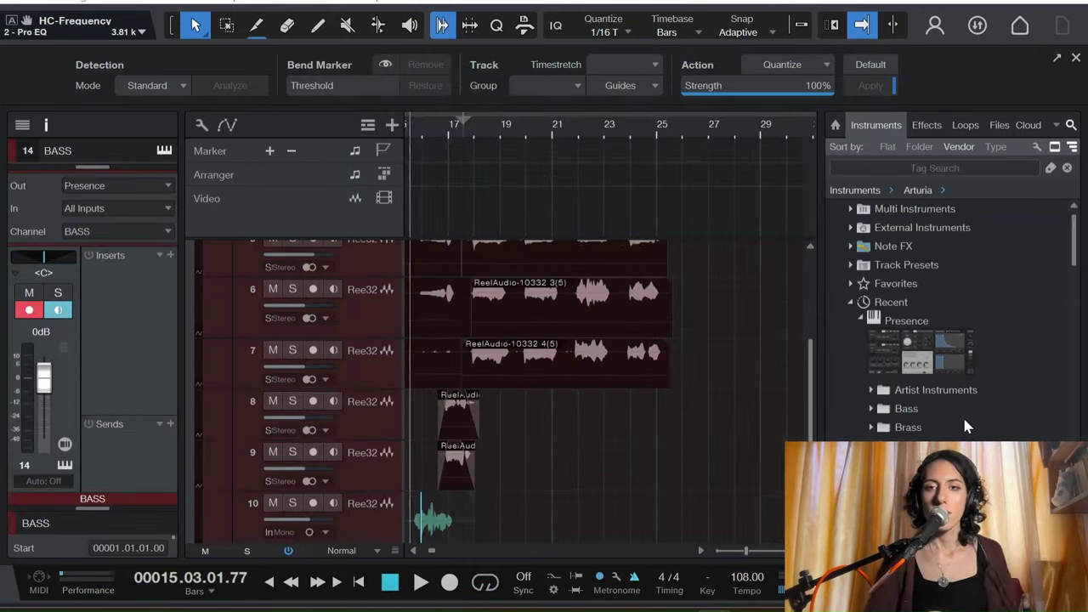
Step: Switch to Studio One and play the vocal harmony section from about bar 15 to past bar 25
key("alt+Tab")
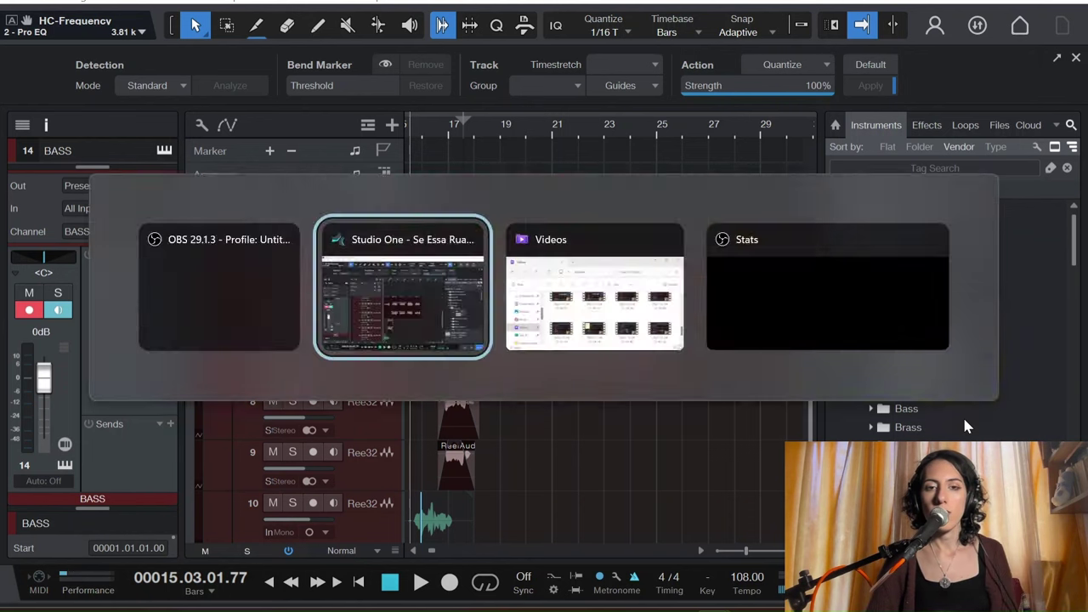
left_click(428, 125)
left_click(412, 126)
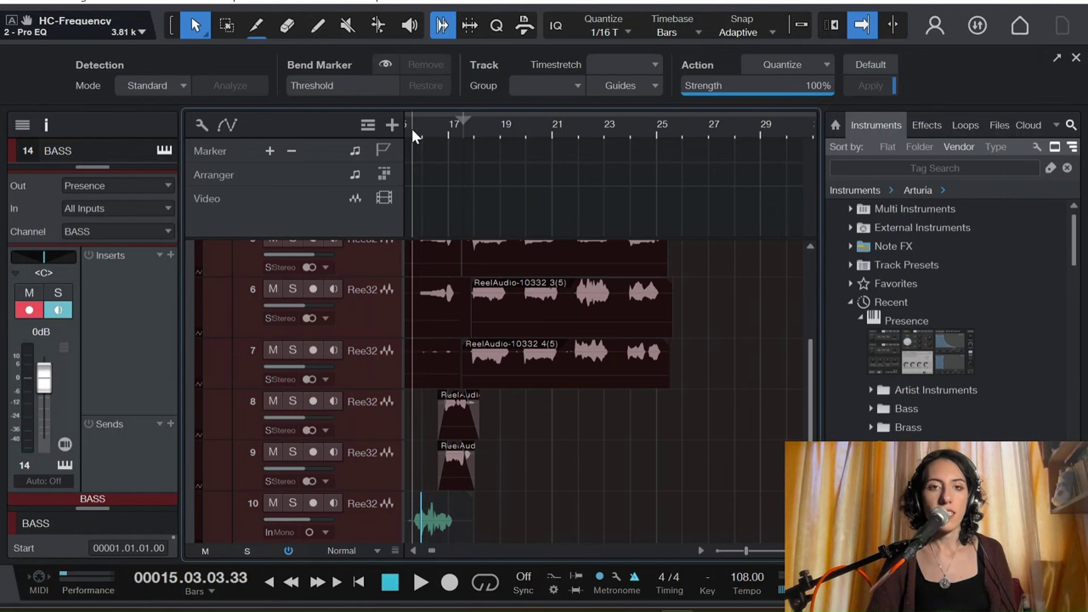
scroll(556, 506, "up", 2)
key("space")
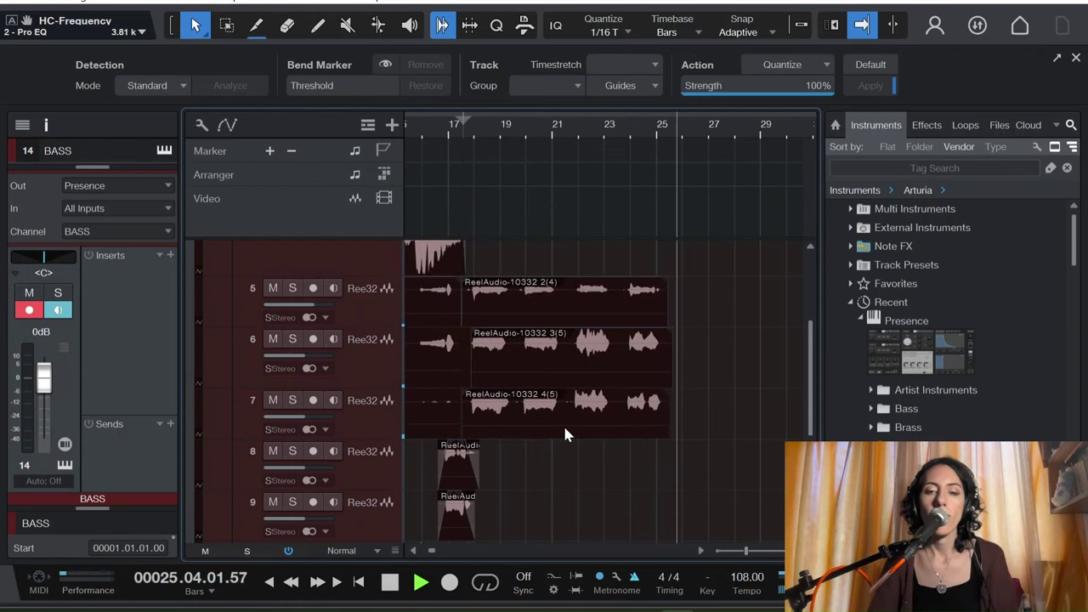
key("space")
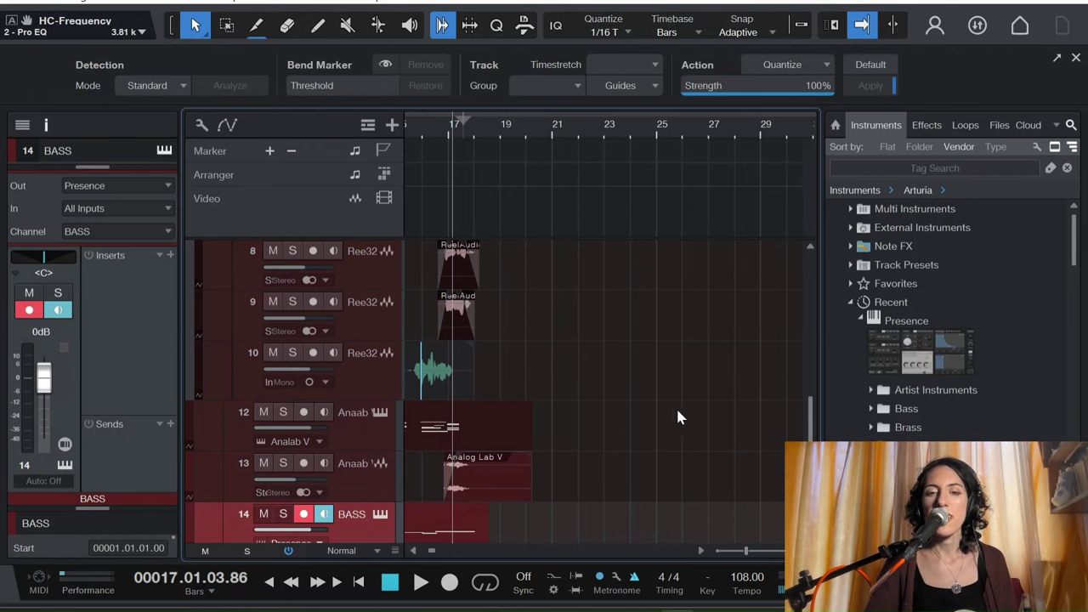
Step: Search the instruments for "mai tai" and add the Mai Tai synth as a new track below BASS
scroll(678, 416, "down", 1)
left_click(942, 168)
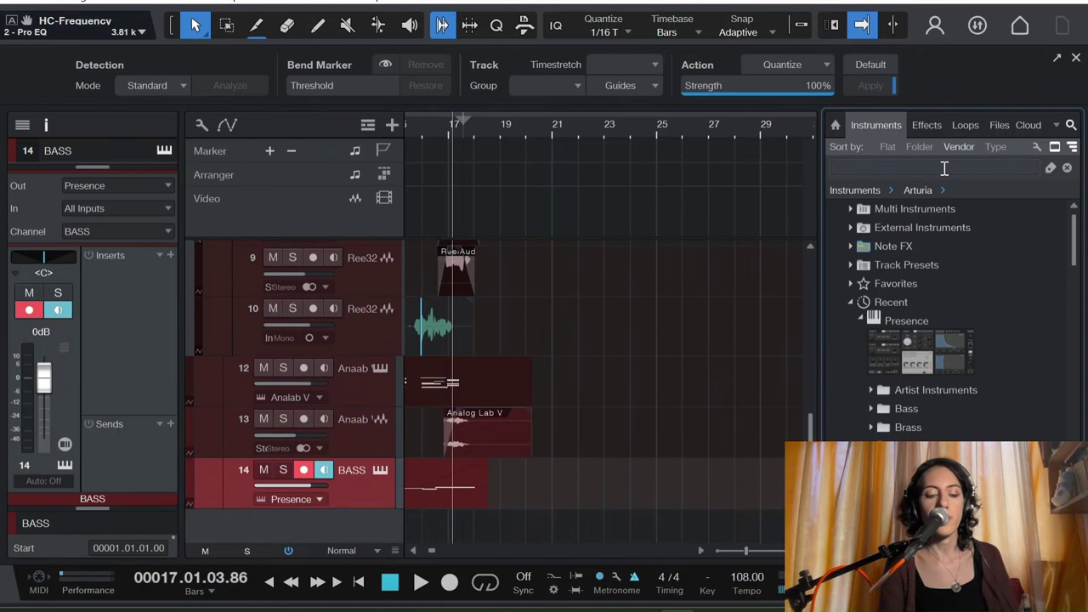
type("s")
key("BackSpace")
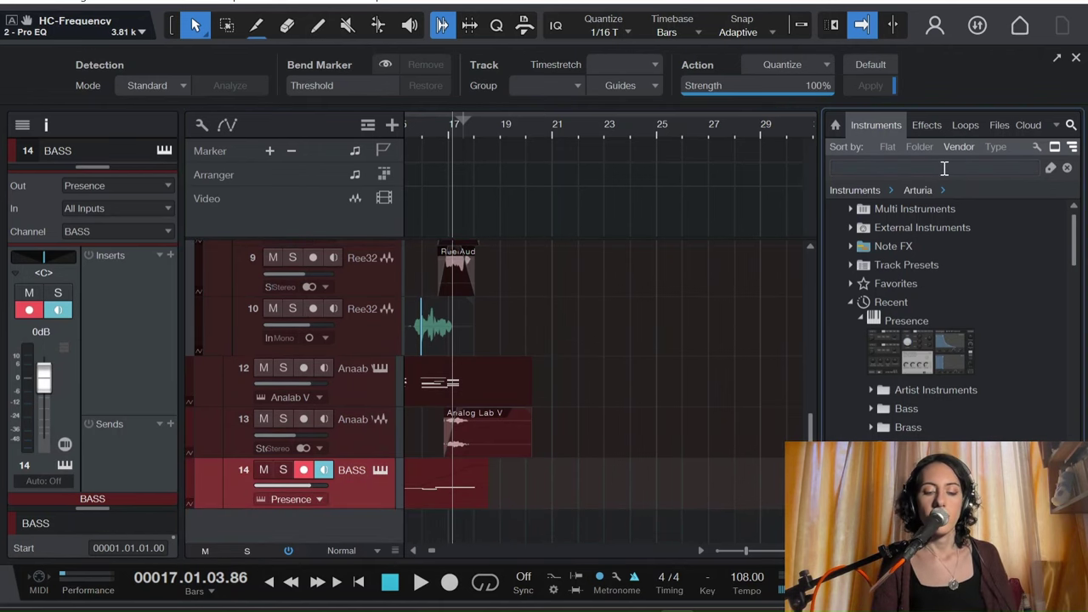
type("mai tai")
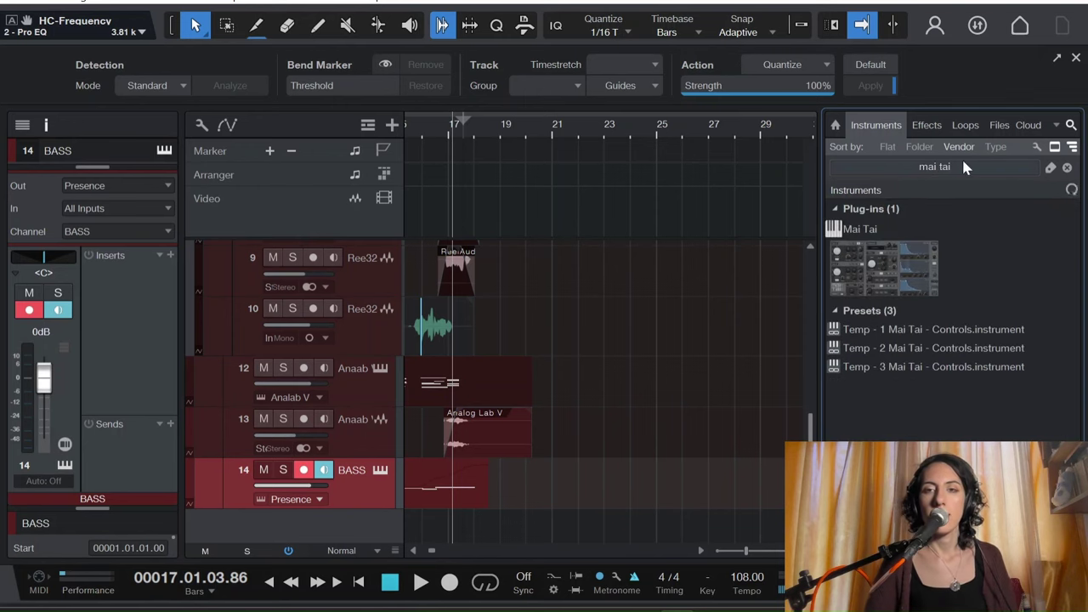
left_click_drag(904, 240, 499, 532)
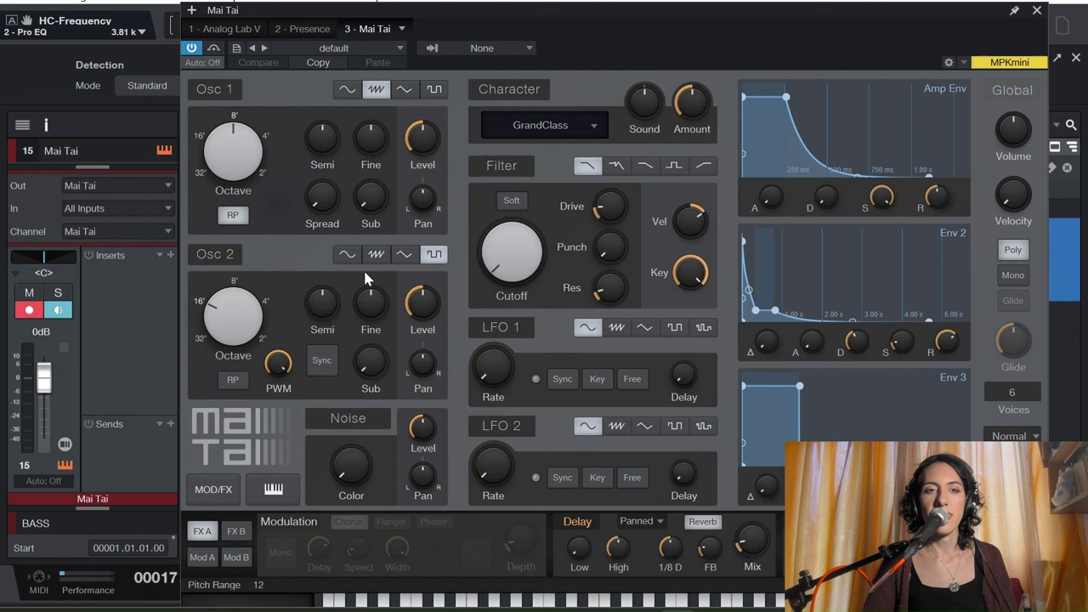
Step: Set Mai Tai's Osc 1 and Osc 2 to sine waves, with Osc 1 at the 16' octave, and turn Osc 2 off
left_click(347, 91)
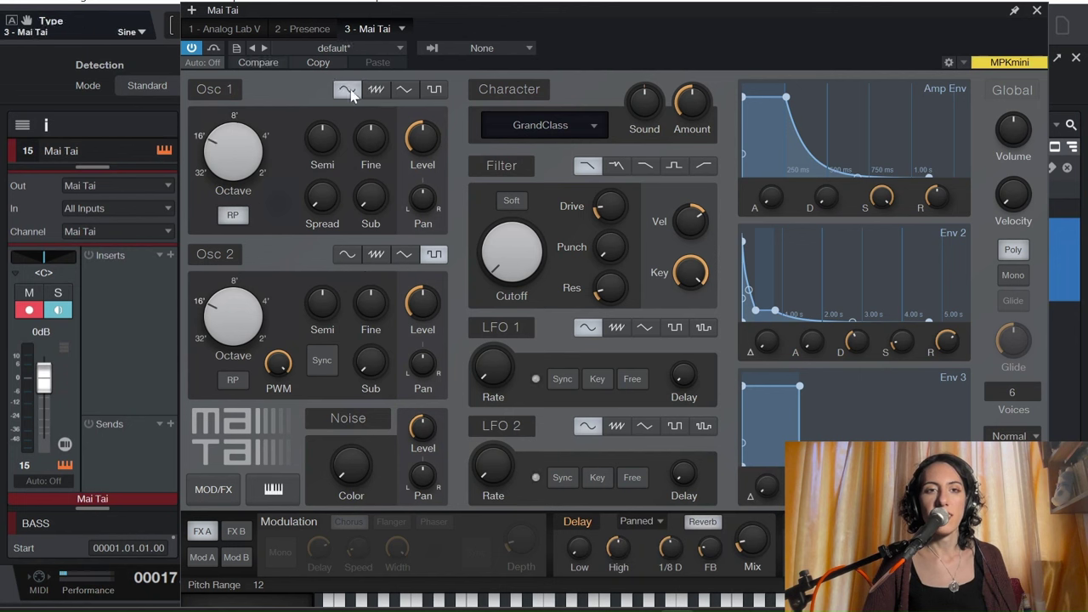
left_click(347, 257)
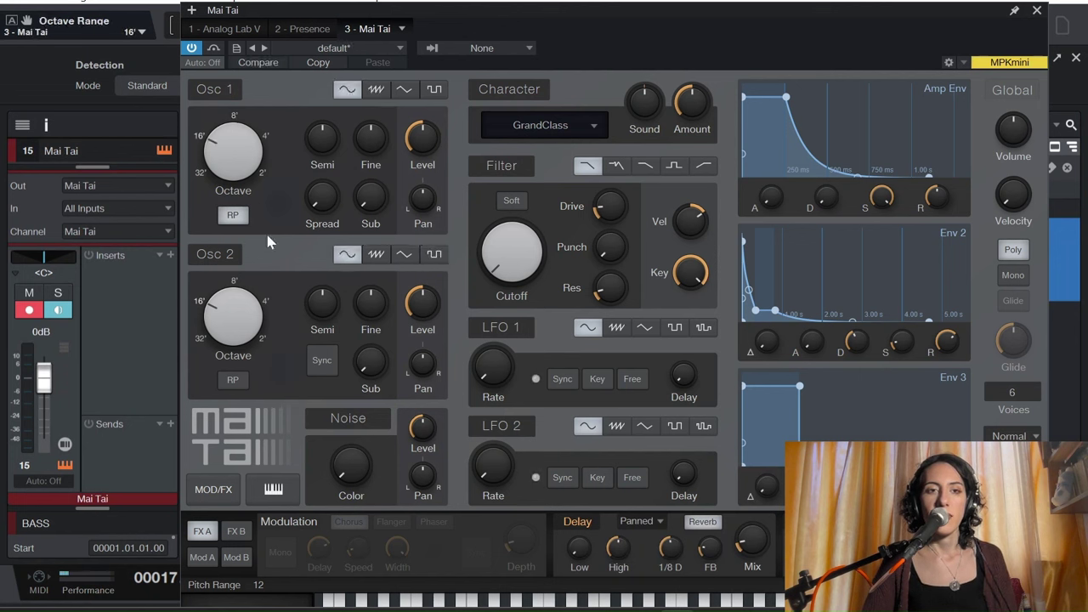
left_click(214, 255)
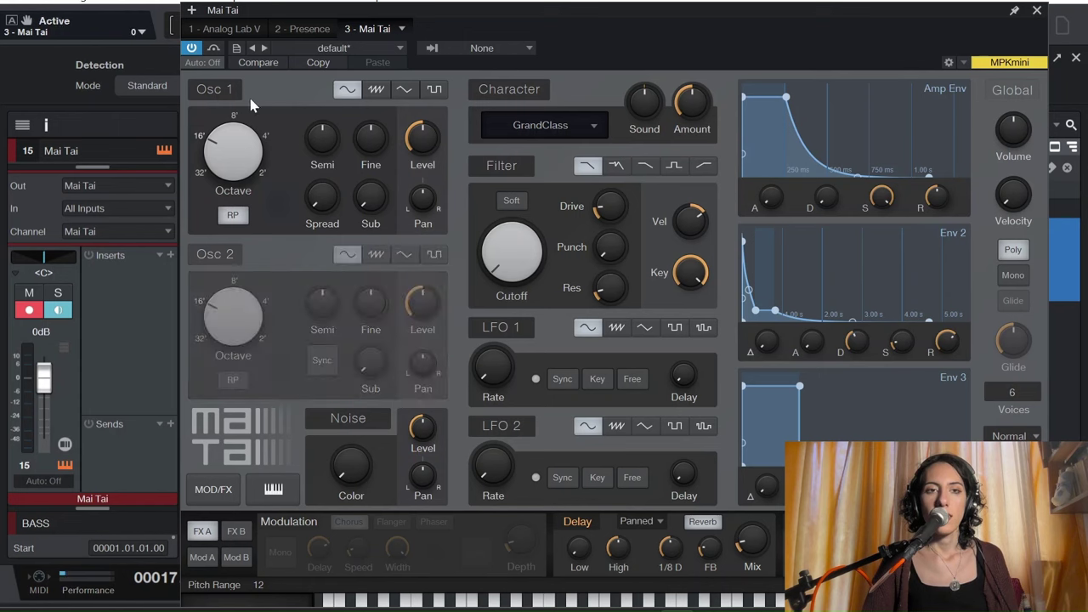
Step: Try the init and Bass - 3 Zero 3 Bones presets in Mai Tai
left_click(302, 47)
left_click(336, 387)
left_click(528, 36)
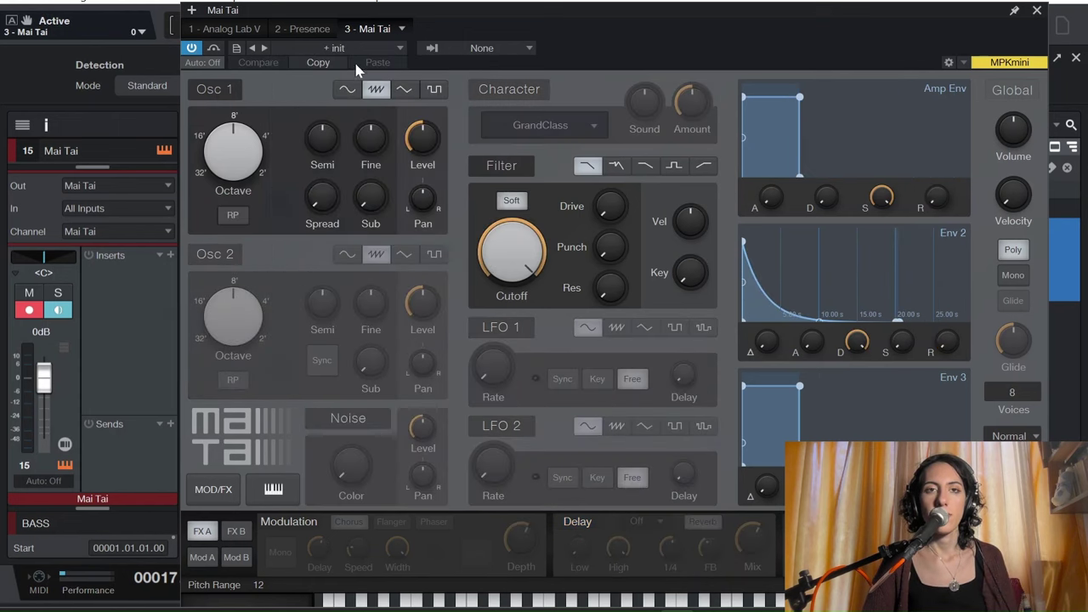
left_click(359, 49)
left_click(333, 84)
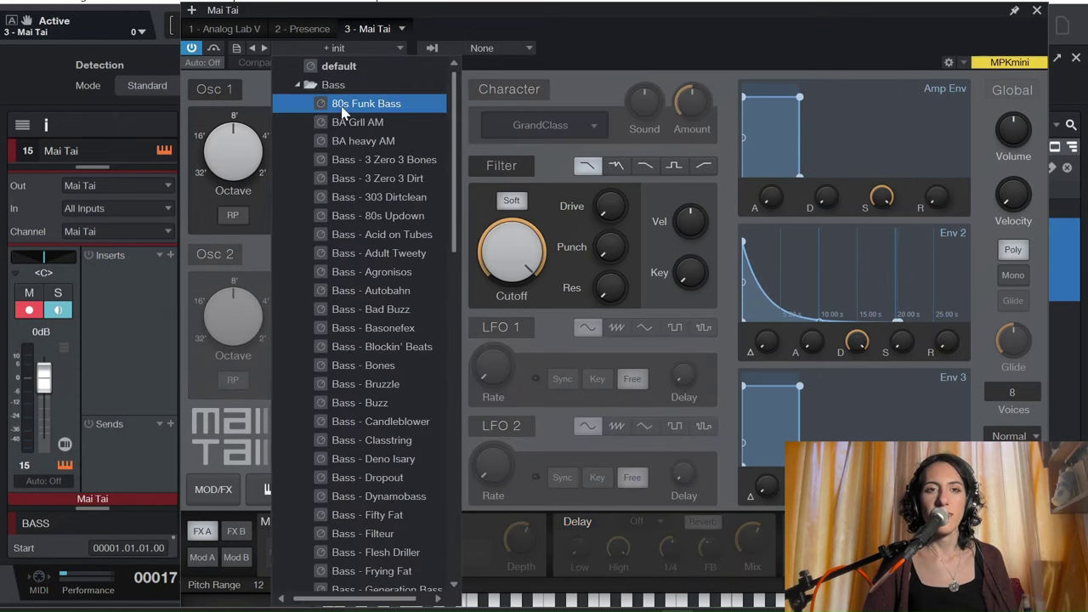
left_click(366, 103)
left_click(368, 162)
left_click(590, 37)
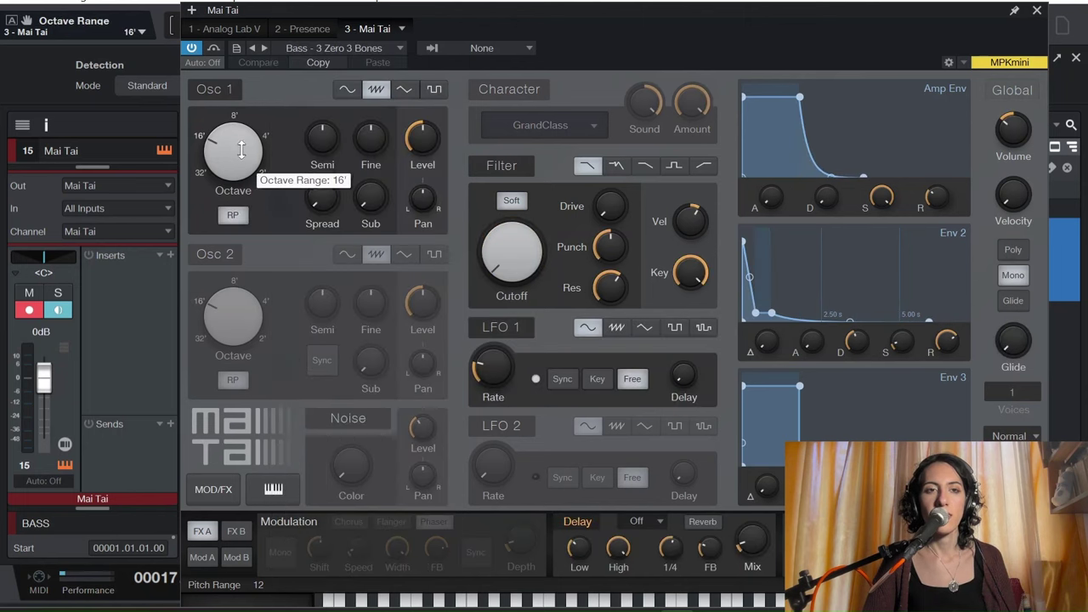
Step: Audition Mai Tai's Bass presets and load Bass - Silencio
left_click(400, 48)
left_click(357, 197)
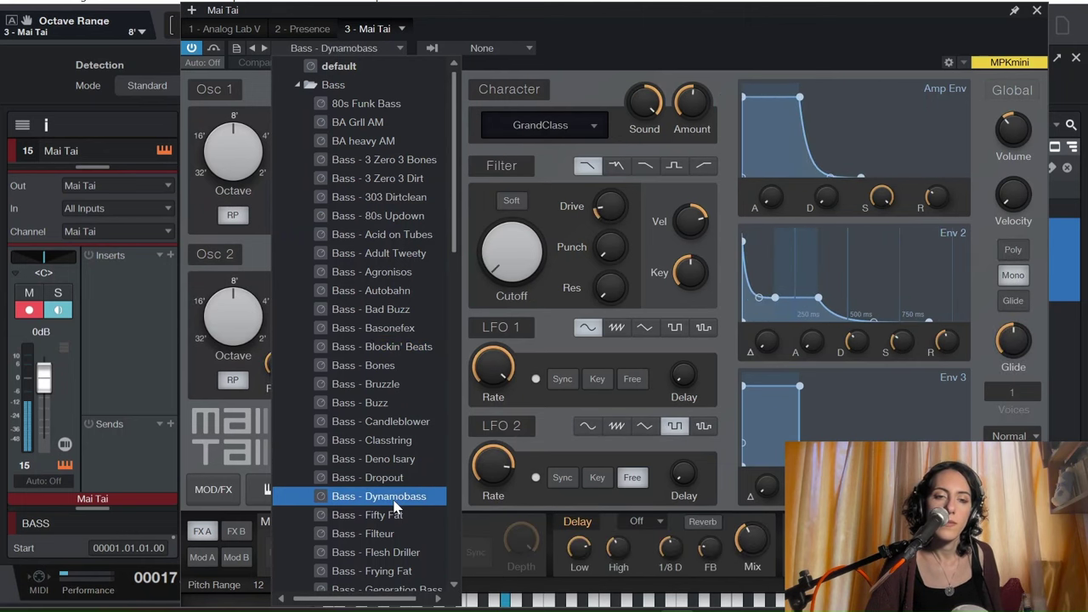
scroll(394, 536, "down", 4)
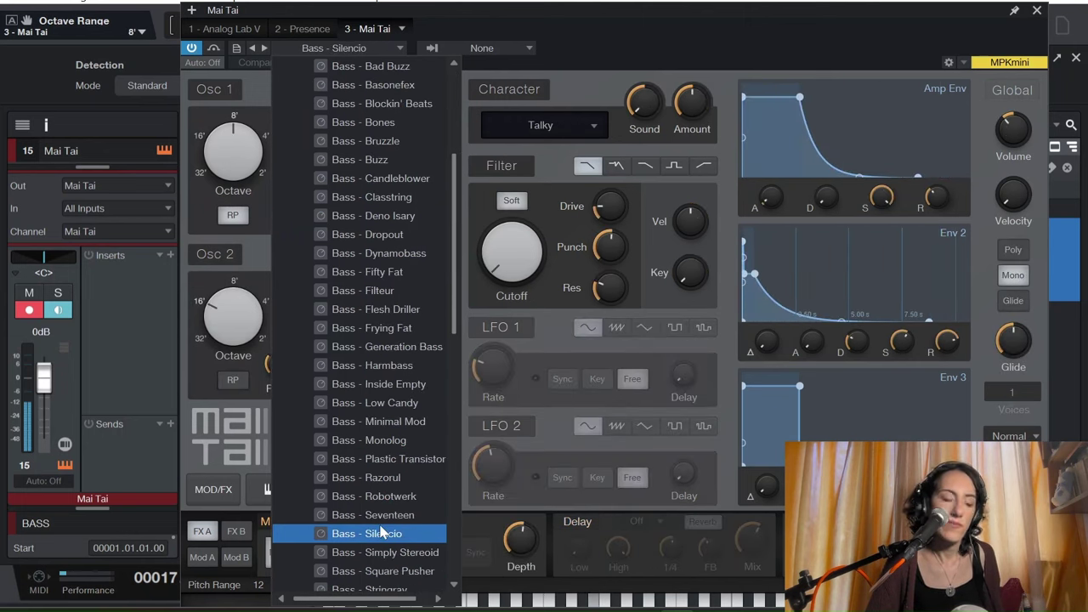
left_click(1033, 22)
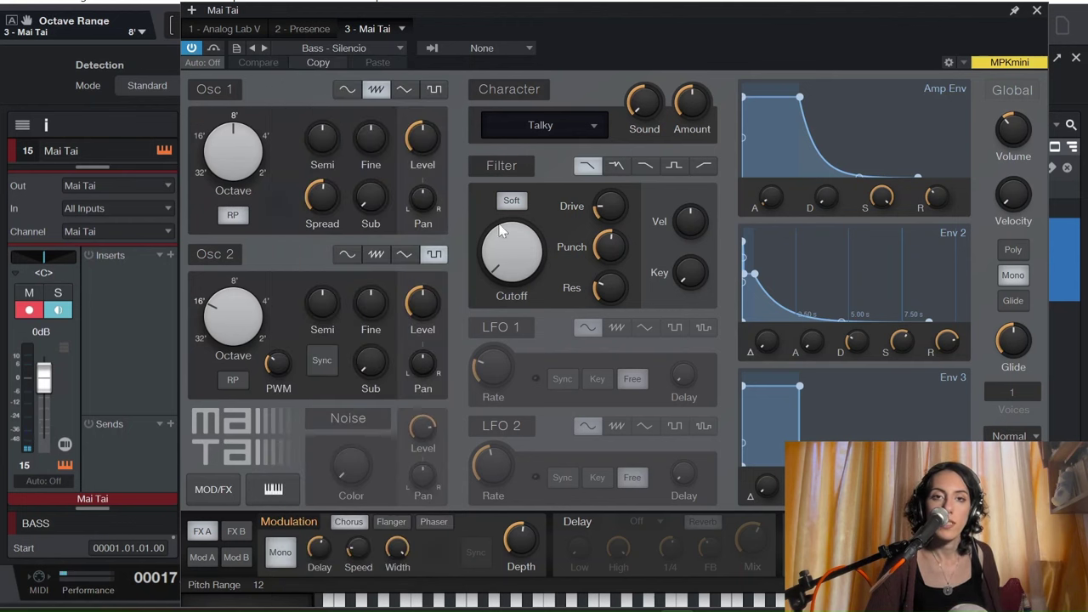
Step: Turn off Osc 2, lower the filter's Cutoff, Res, Punch and Drive, and select the second filter type
left_click_drag(502, 231, 545, 223)
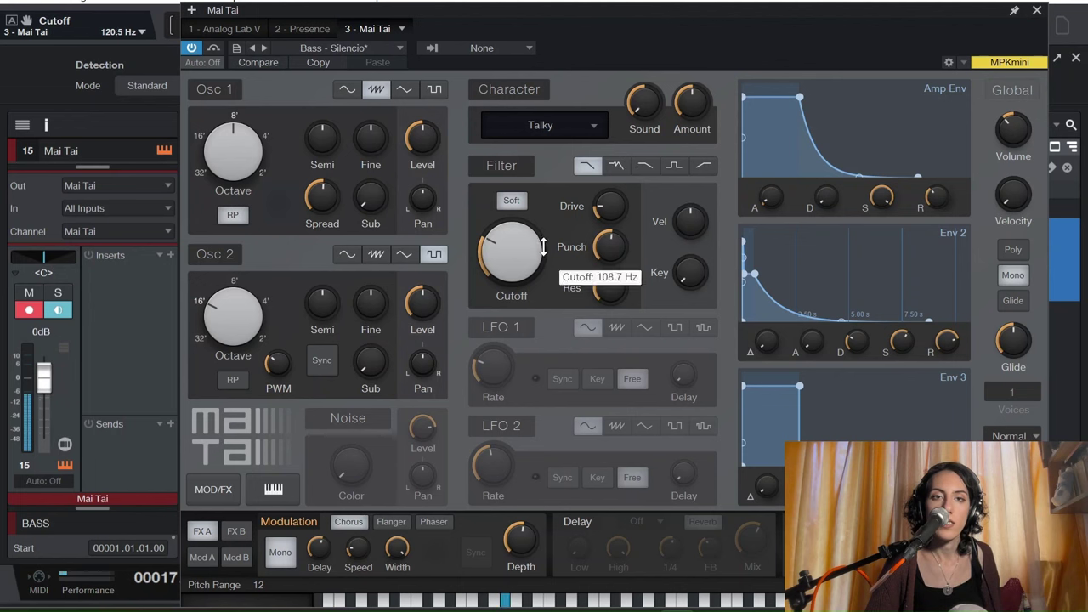
left_click(222, 255)
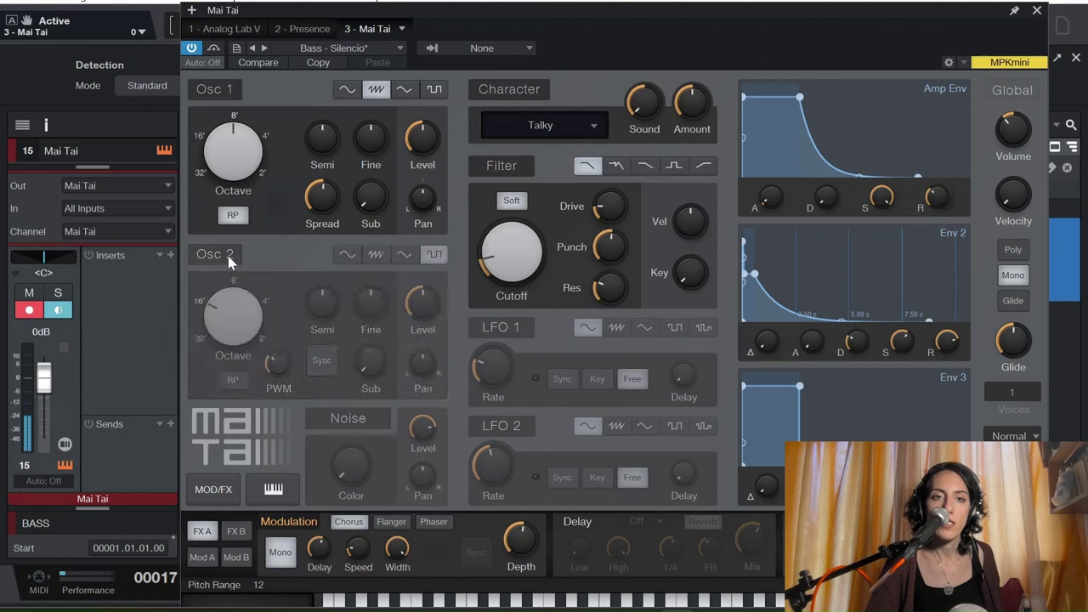
left_click_drag(507, 254, 506, 277)
left_click_drag(609, 289, 607, 308)
left_click_drag(611, 247, 611, 260)
left_click_drag(612, 207, 615, 222)
left_click(616, 167)
left_click_drag(524, 278, 524, 271)
Step: Set Mai Tai's Character to Harmson and its Sound amount to L18
left_click(545, 125)
left_click(529, 282)
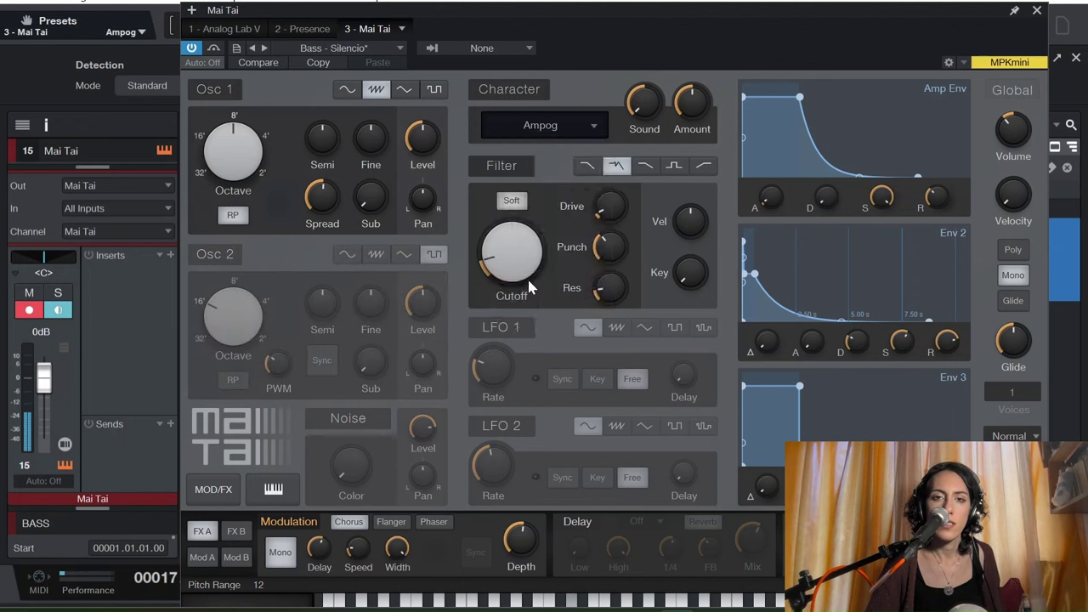
left_click(544, 126)
left_click(549, 284)
left_click_drag(644, 103, 646, 83)
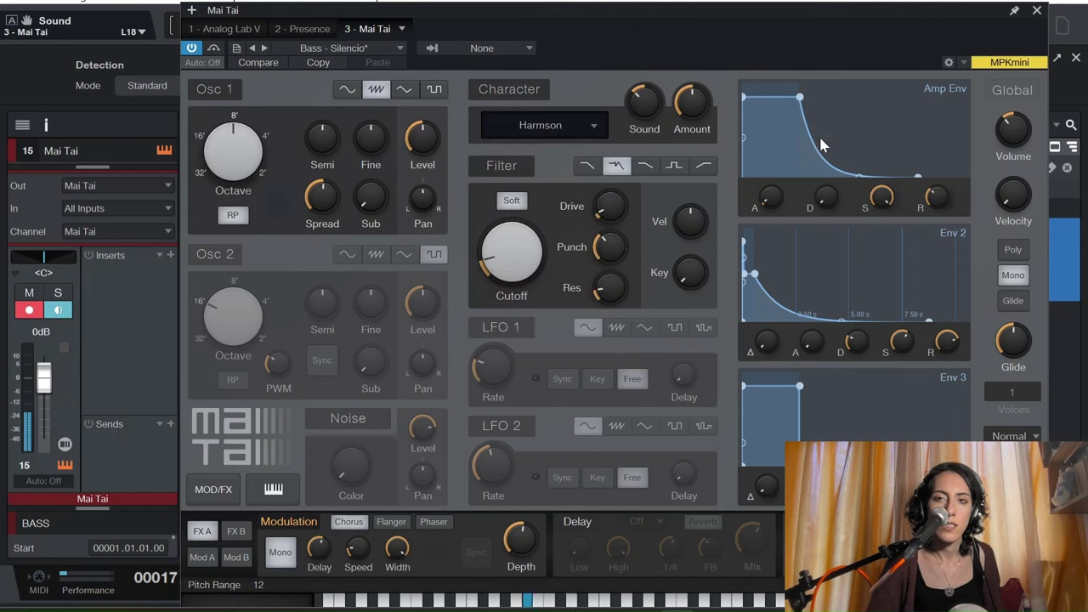
Step: Switch Osc 1 to a triangle wave and turn Osc 2 back on
left_click(347, 89)
left_click(405, 89)
left_click(215, 254)
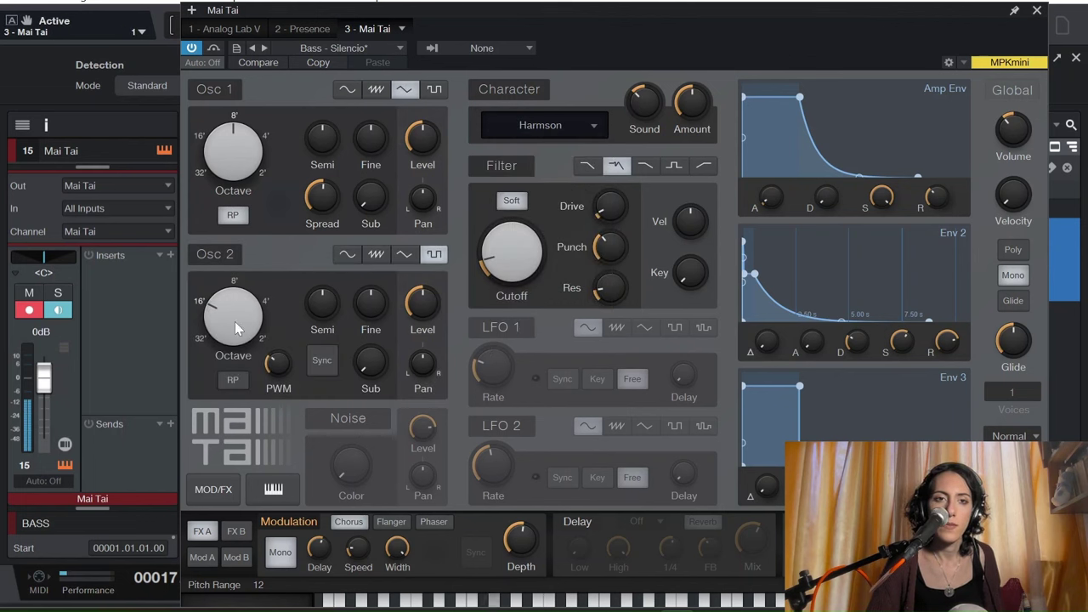
left_click_drag(237, 329, 237, 333)
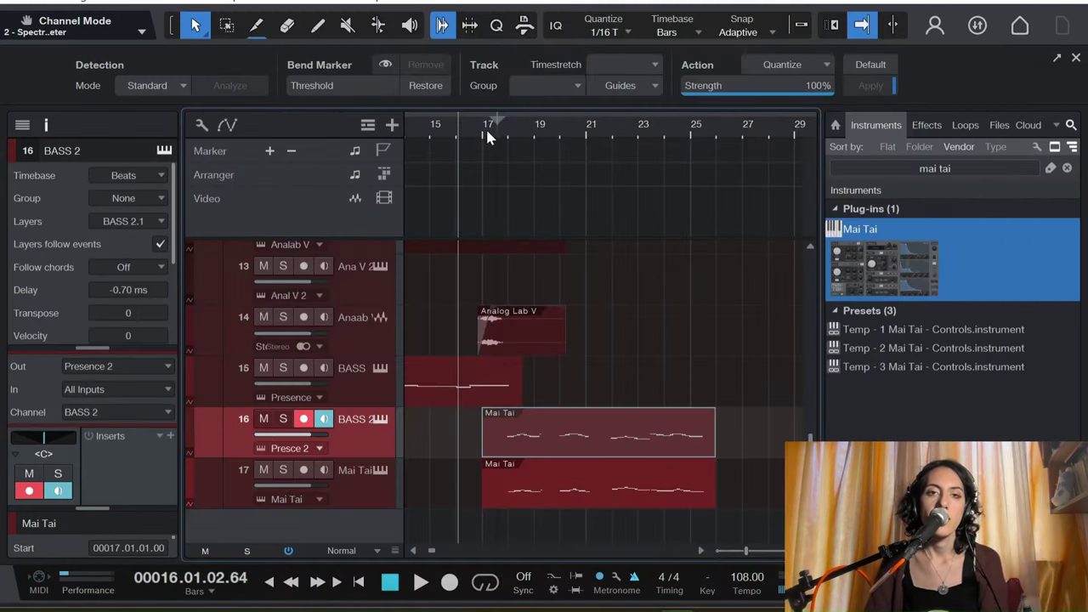
Step: Play the arrangement with the BASS 2 and Mai Tai parts from bar 17 to past bar 24
left_click(485, 127)
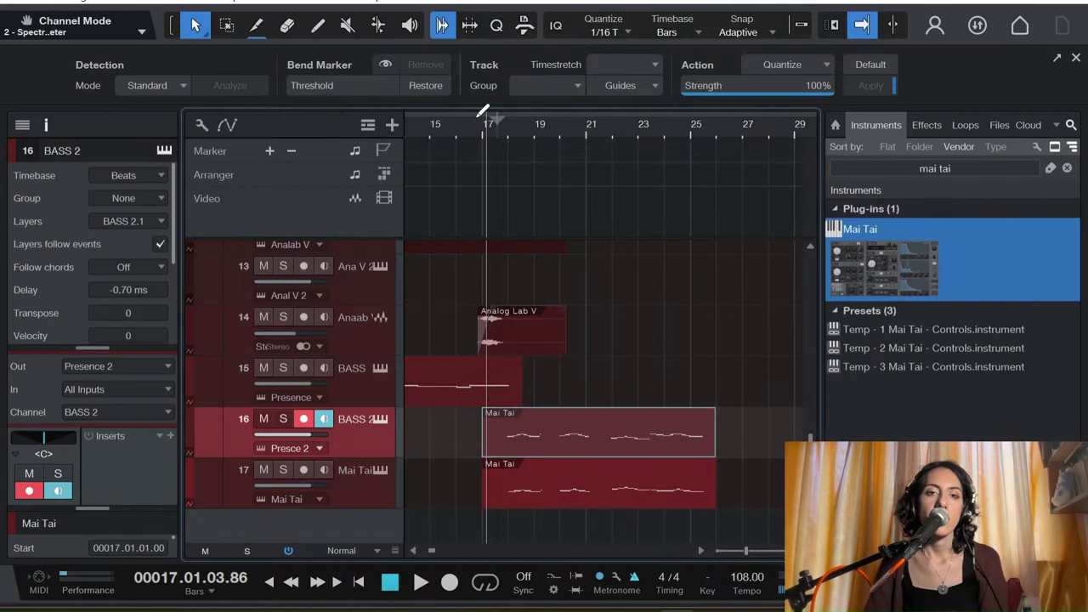
key("space")
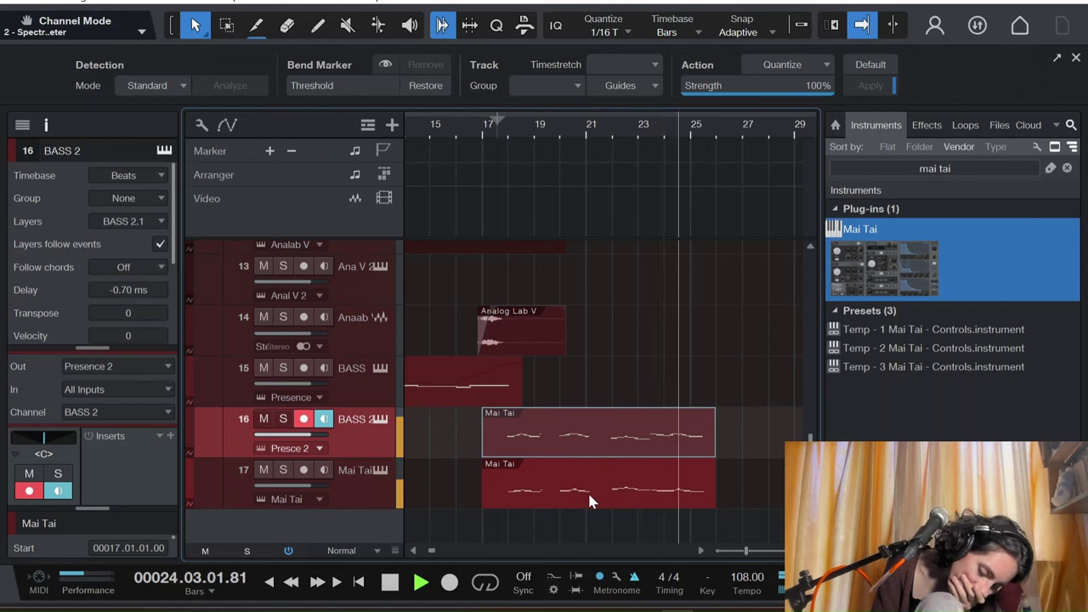
key("space")
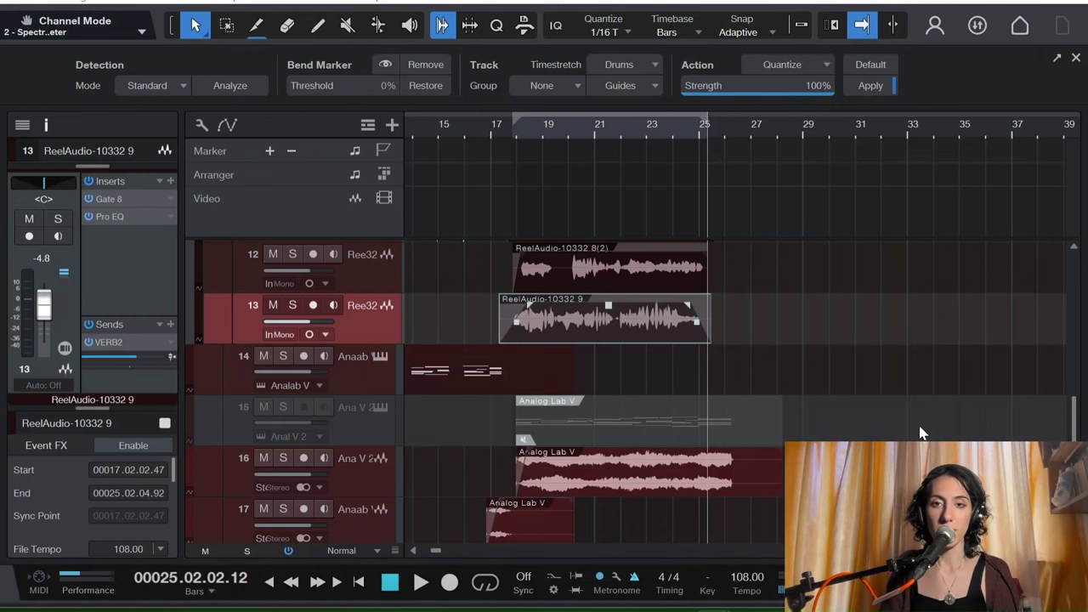
Step: Play from bar 17 and briefly solo vocal track 13 and the Analog Lab V audio on track 16
key("alt+Tab")
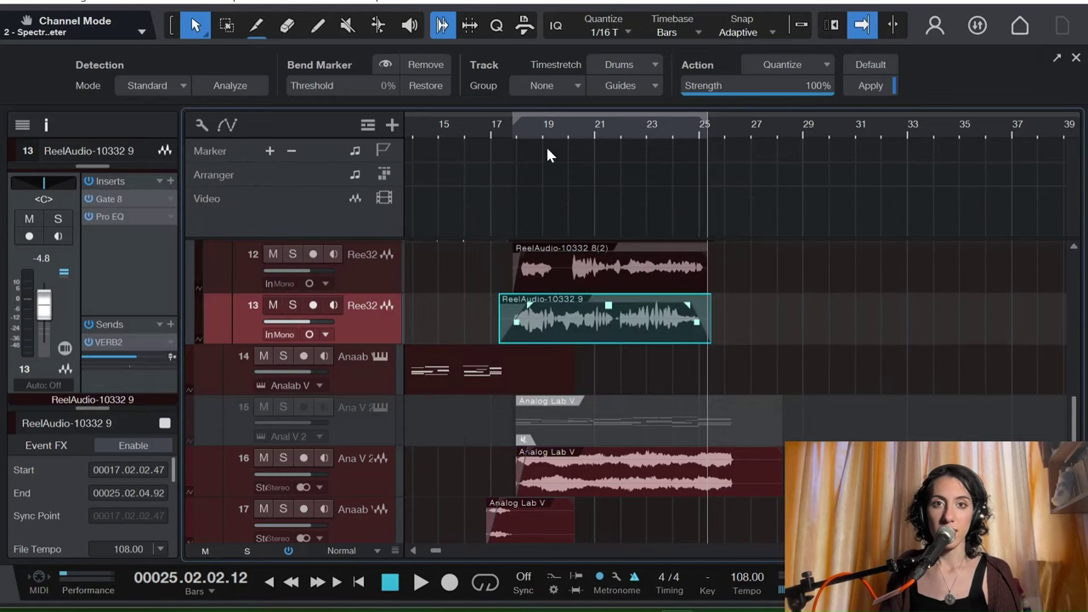
left_click(499, 127)
key("space")
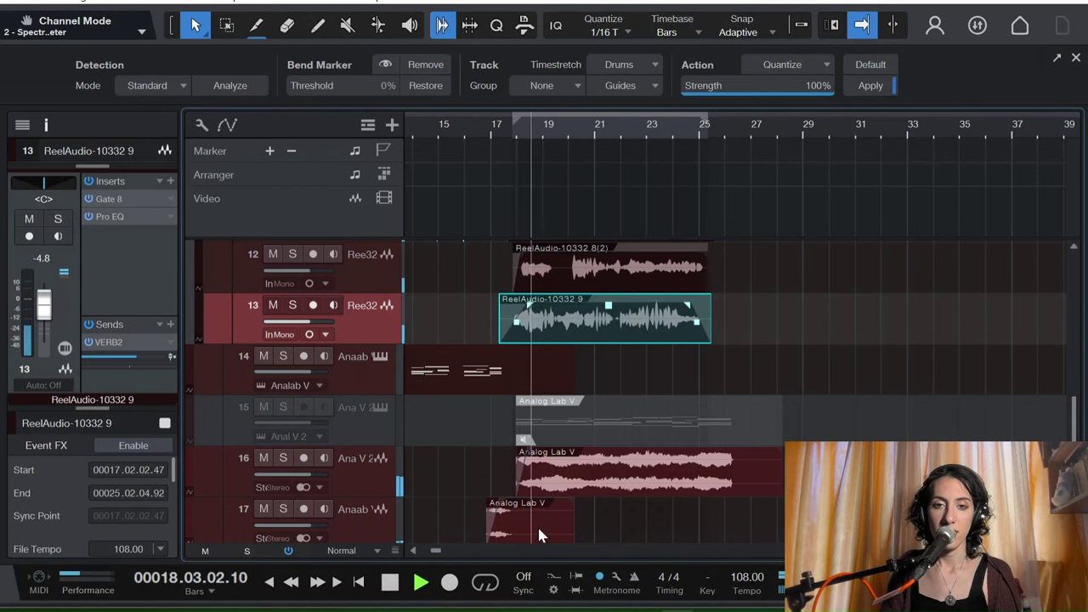
left_click(292, 305)
left_click(292, 306)
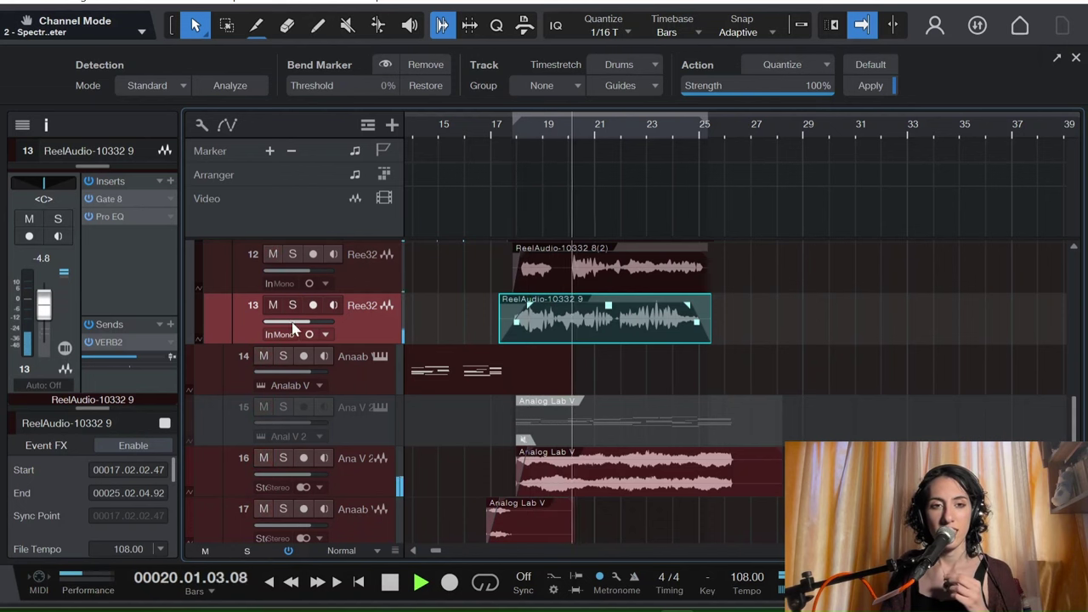
left_click(284, 458)
left_click(284, 458)
Step: Solo vocal tracks 12, 10 and 7 one after another during playback, releasing each solo again
scroll(285, 408, "up", 1)
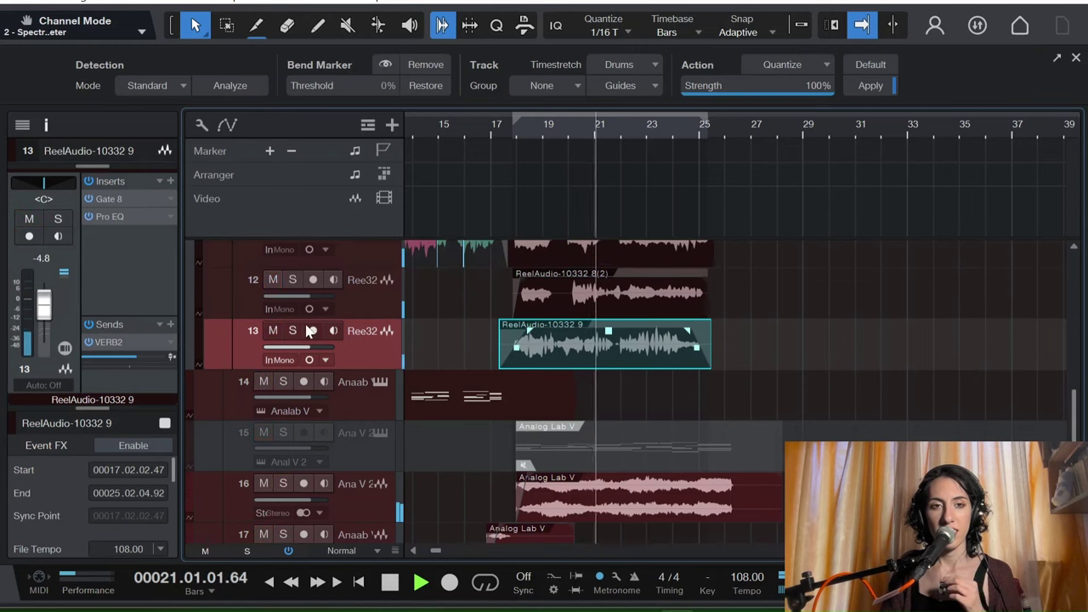
left_click(292, 281)
scroll(290, 286, "up", 1)
left_click(292, 344)
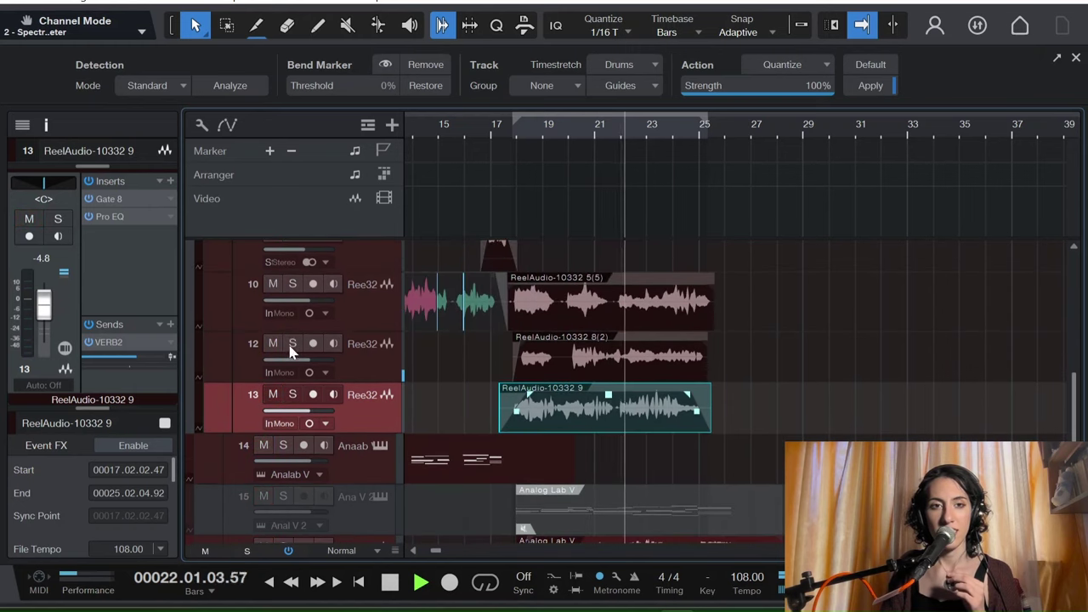
left_click(293, 284)
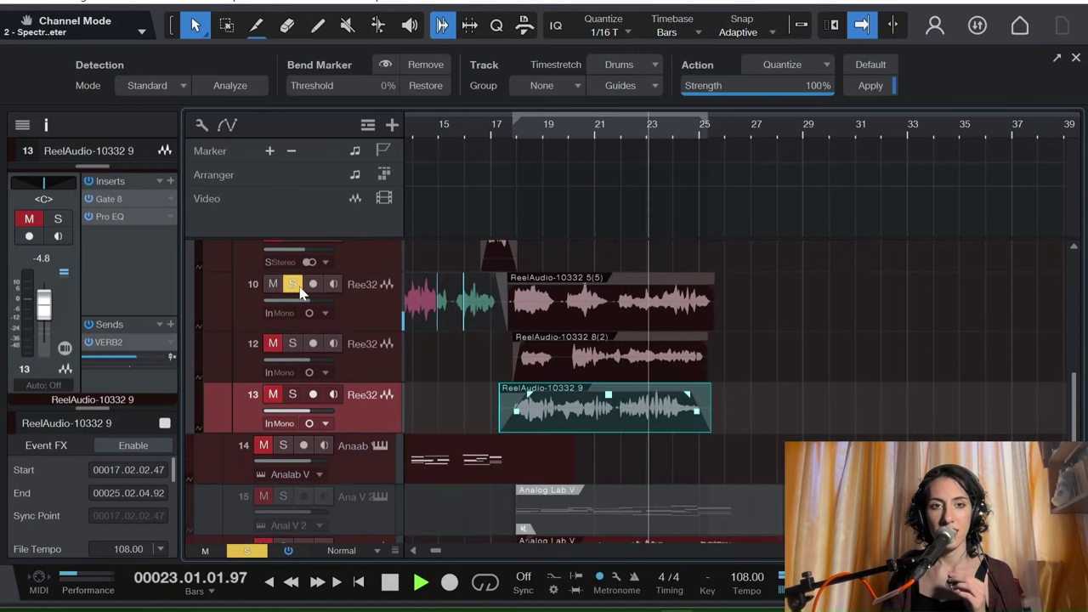
left_click(292, 285)
scroll(294, 294, "up", 3)
left_click(293, 305)
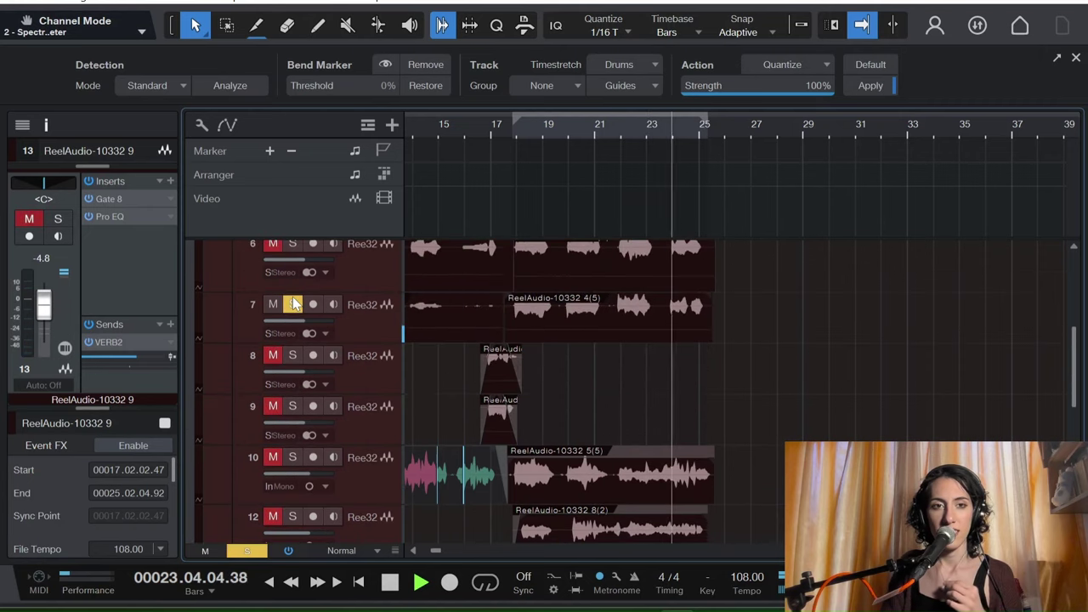
left_click(293, 304)
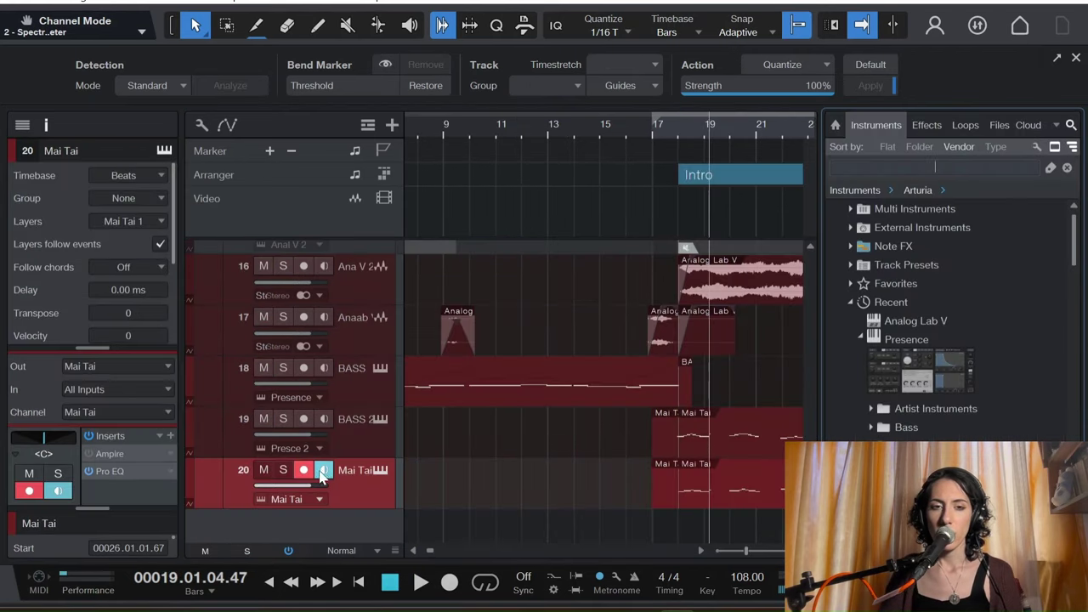
Step: Turn off record arming and input monitoring on the Mai Tai track
left_click(322, 471)
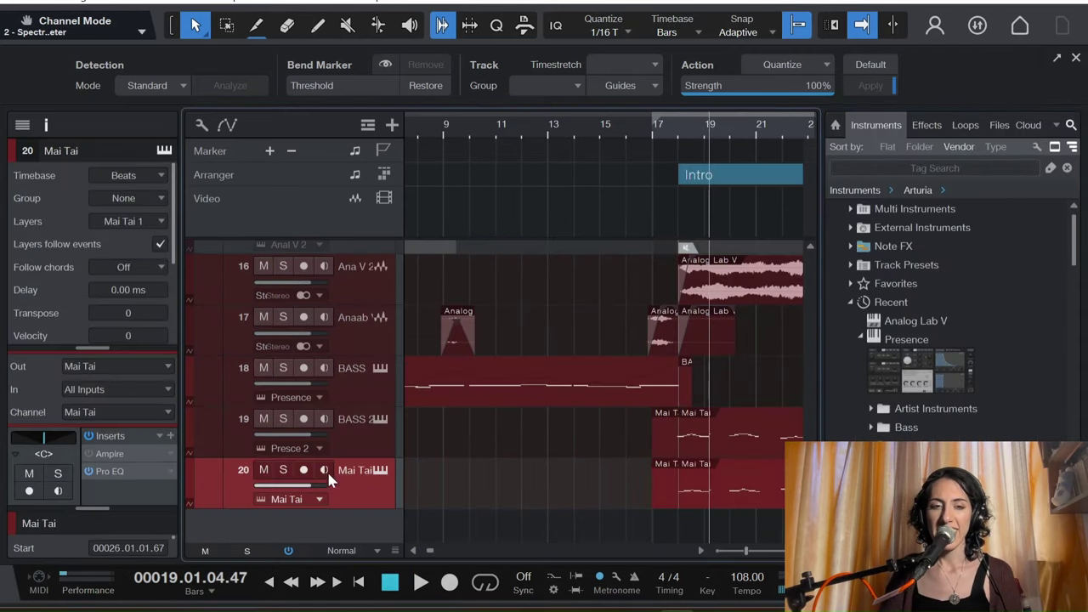
left_click(704, 549)
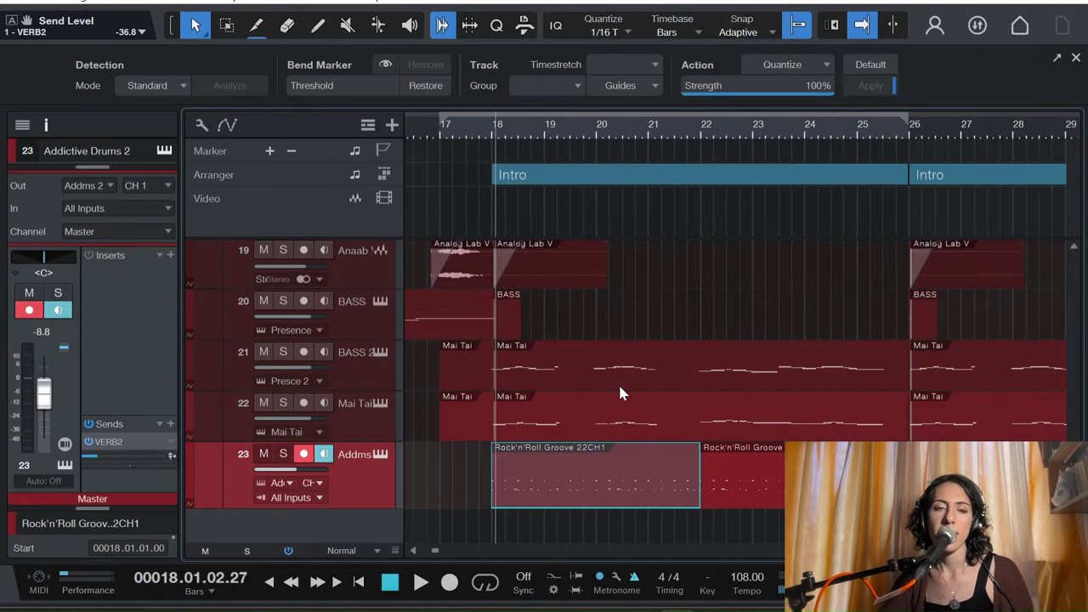
Step: Enlarge the Addictive Drums 2 track's height and play the arrangement with the drums from bar 18
scroll(618, 384, "up", 7)
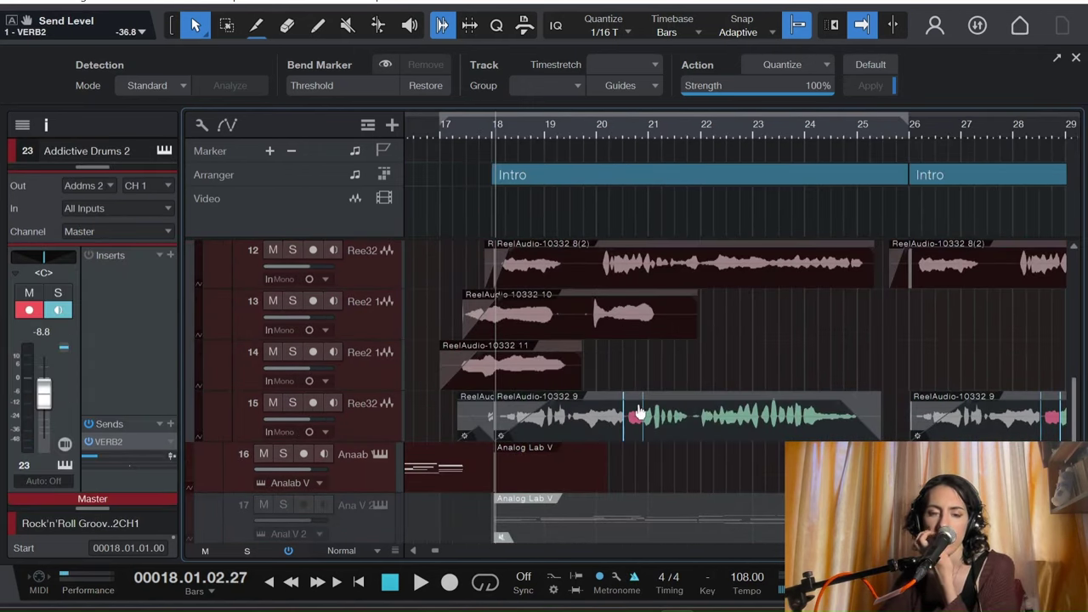
left_click(456, 133)
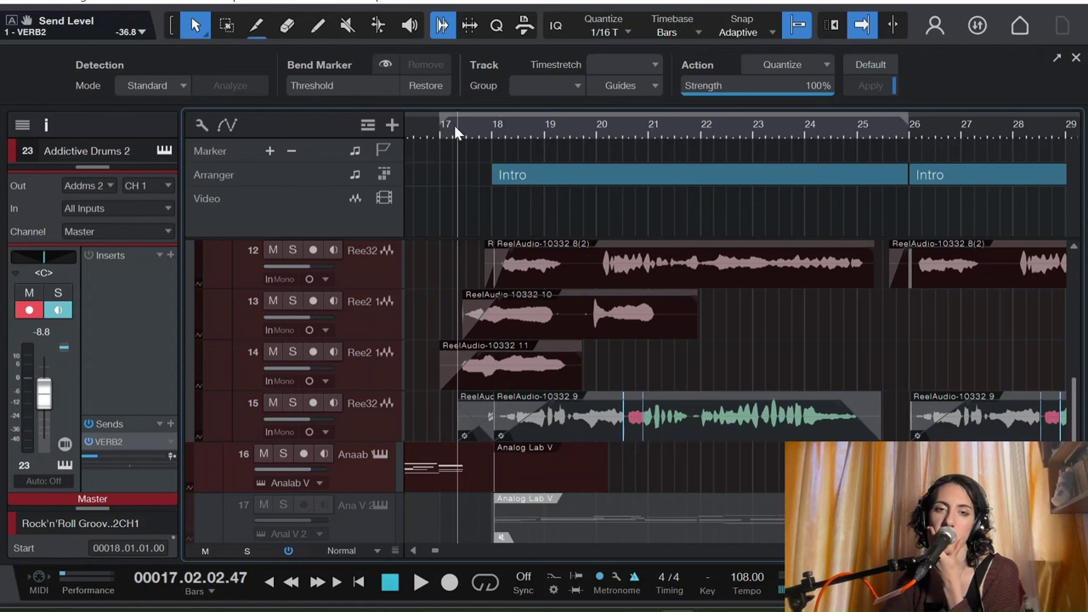
scroll(655, 408, "down", 7)
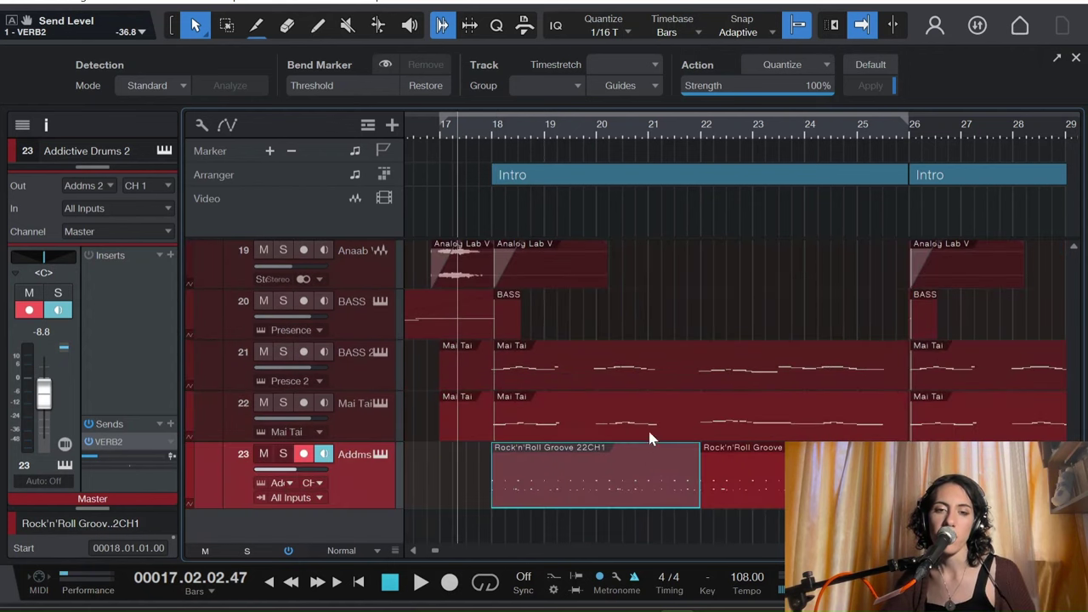
left_click(493, 128)
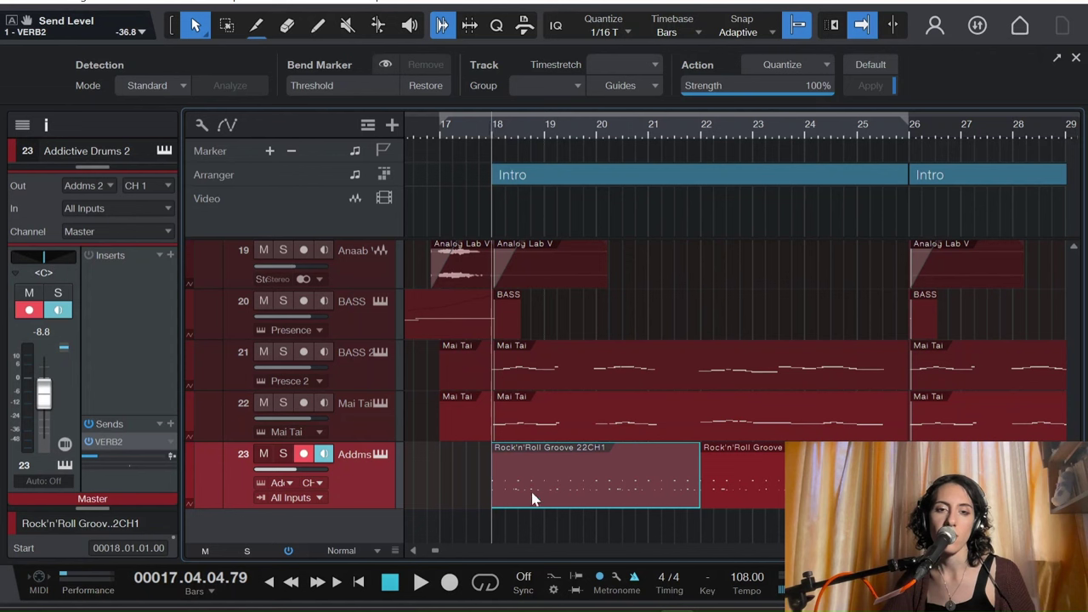
left_click_drag(364, 511, 387, 527)
key("space")
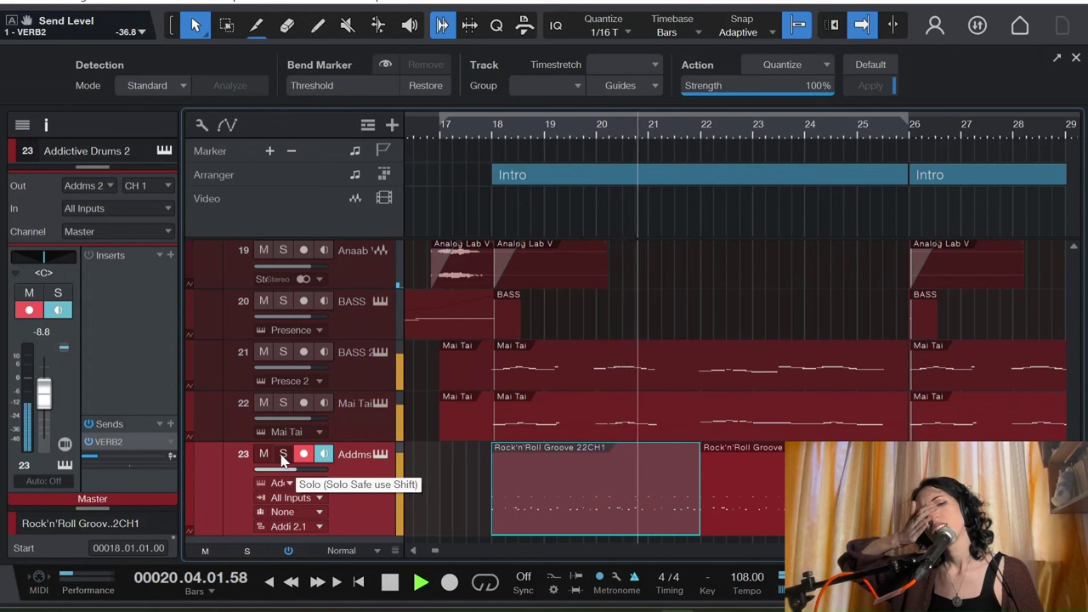
key("space")
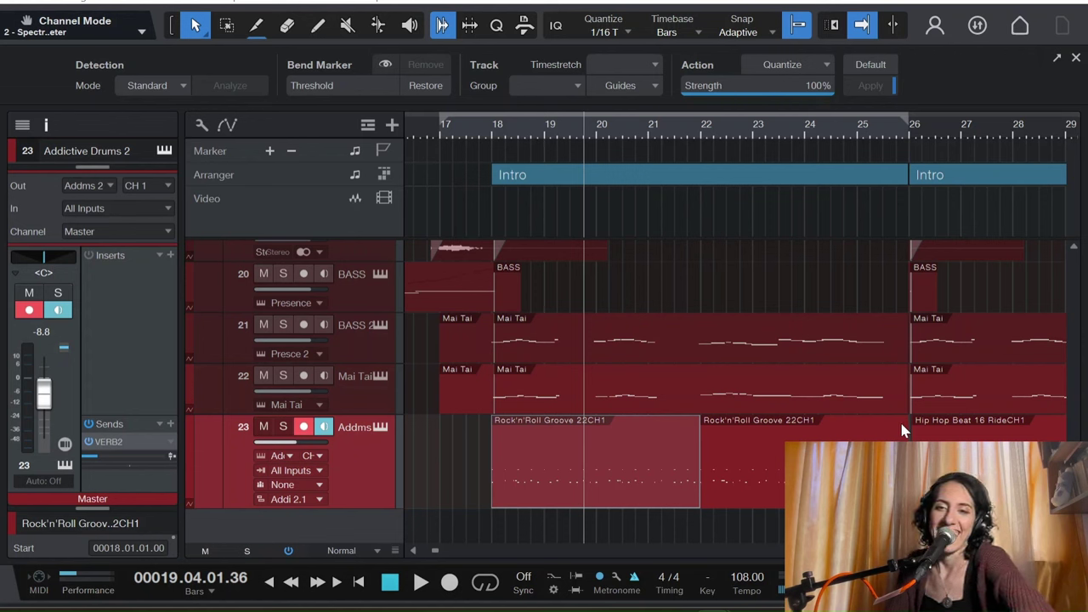
Step: Place the playhead at bar 18 and examine the first Rock'n'Roll Groove drum clip in the note editor
left_click(675, 476)
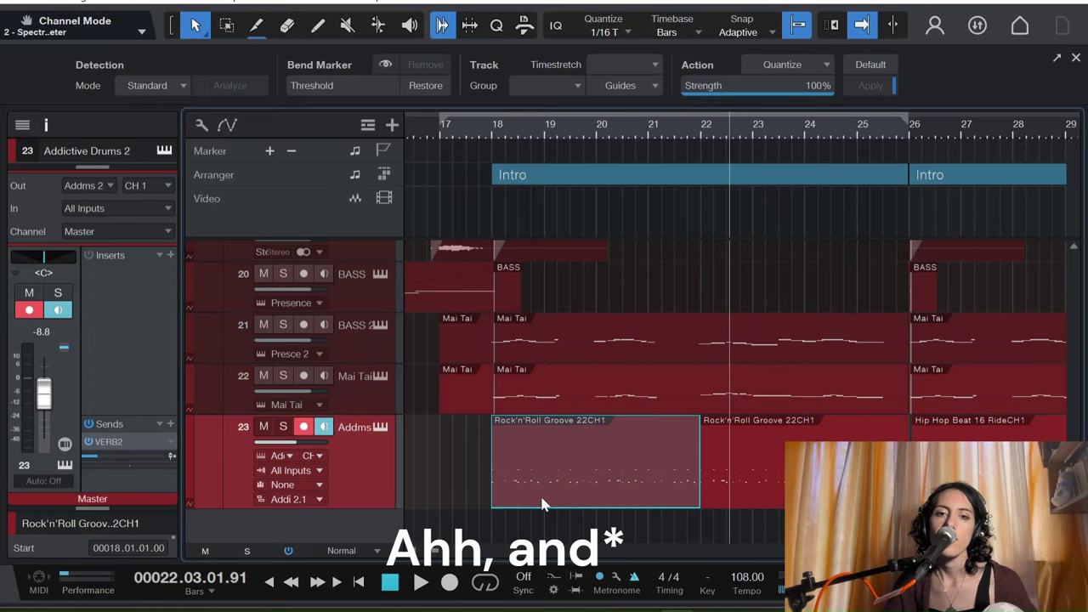
left_click(494, 127)
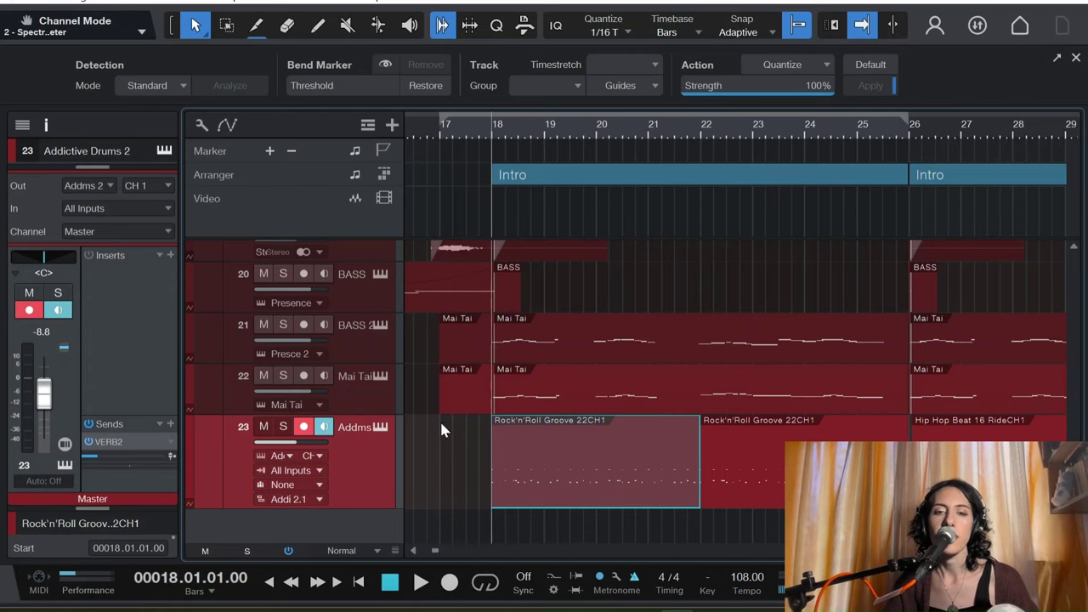
left_click(380, 428)
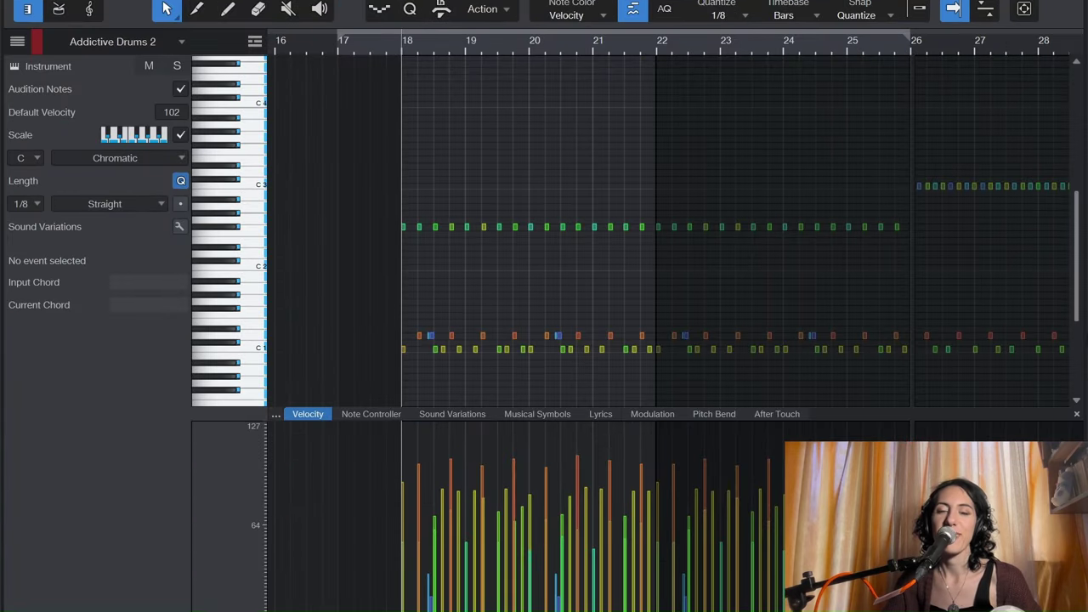
mouse_move(815, 349)
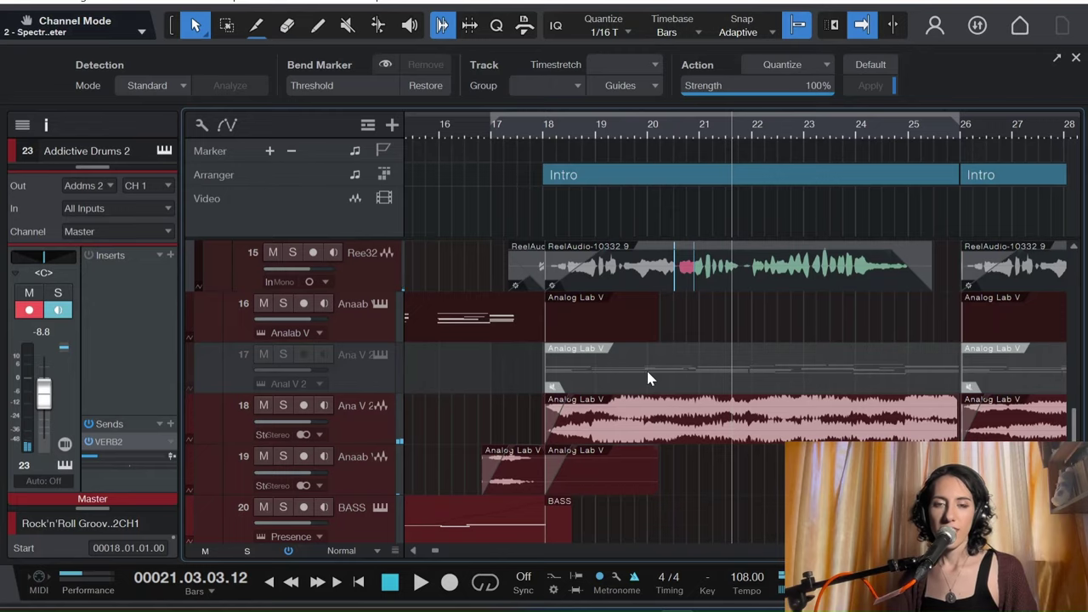
Step: Place the playhead at bar 17, beat 2 and review the vocal clips across the first Intro section
scroll(646, 369, "up", 5)
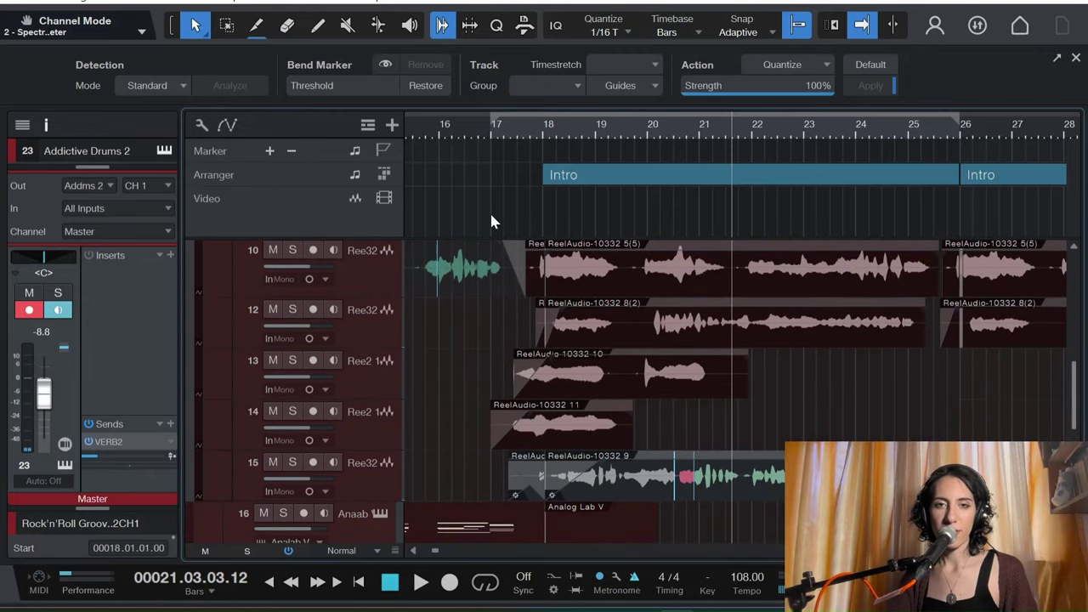
left_click(504, 132)
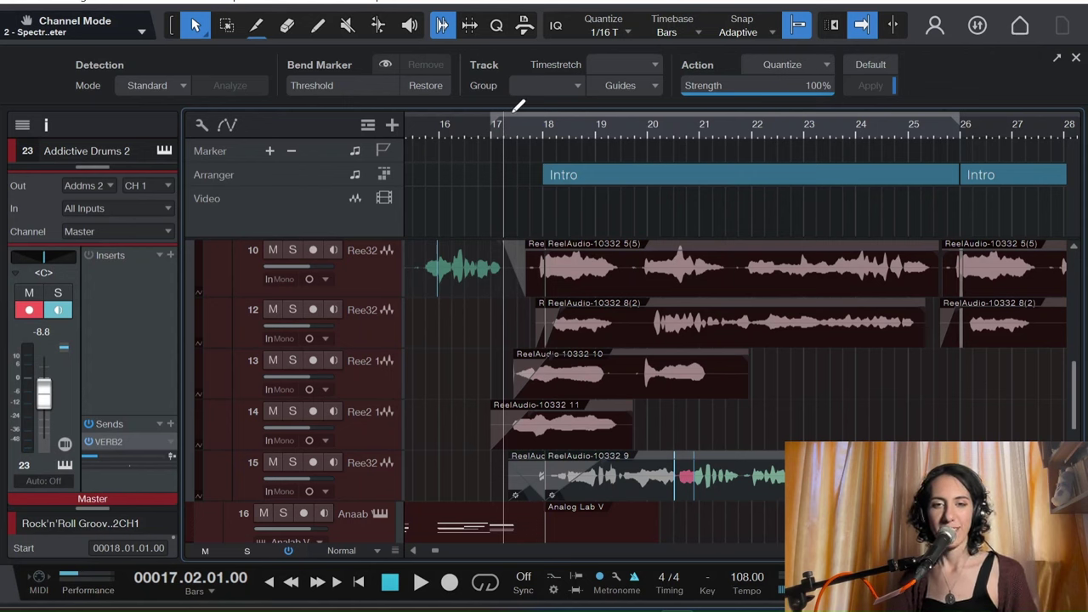
scroll(595, 374, "right", 1)
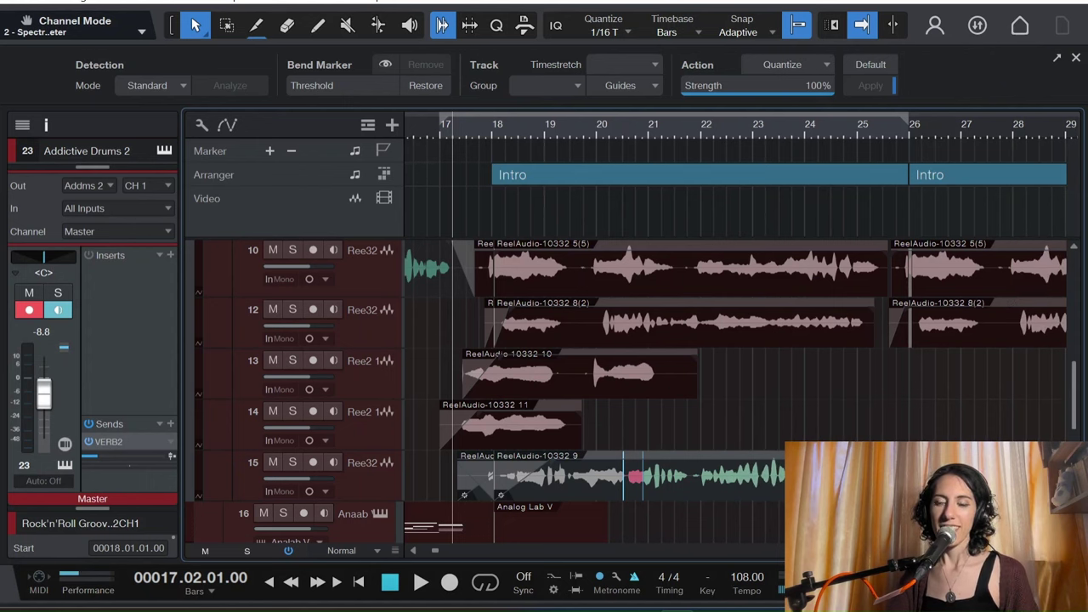
scroll(736, 374, "right", 2)
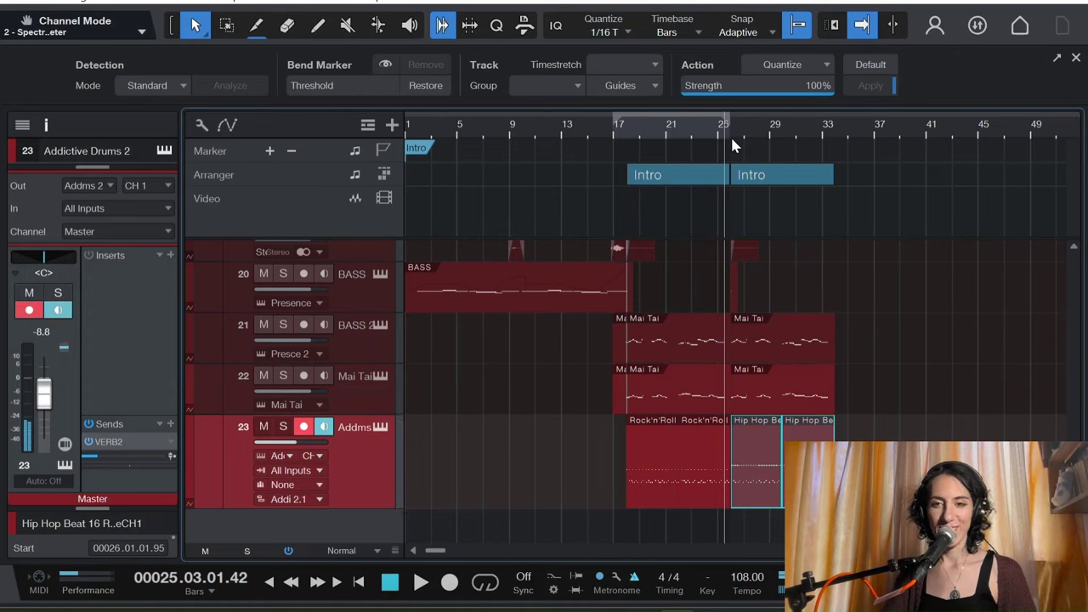
Step: Play the start of the second Intro section at bar 26 with the Hip Hop Beat drums and review its instrument and vocal tracks
scroll(731, 134, "up", 5)
scroll(736, 340, "right", 3)
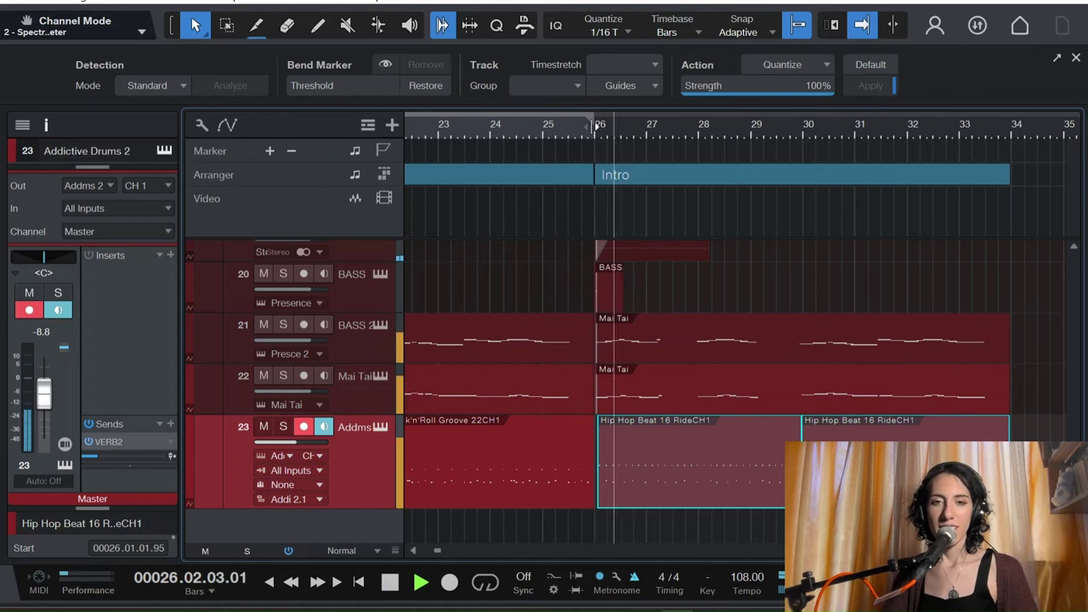
key("space")
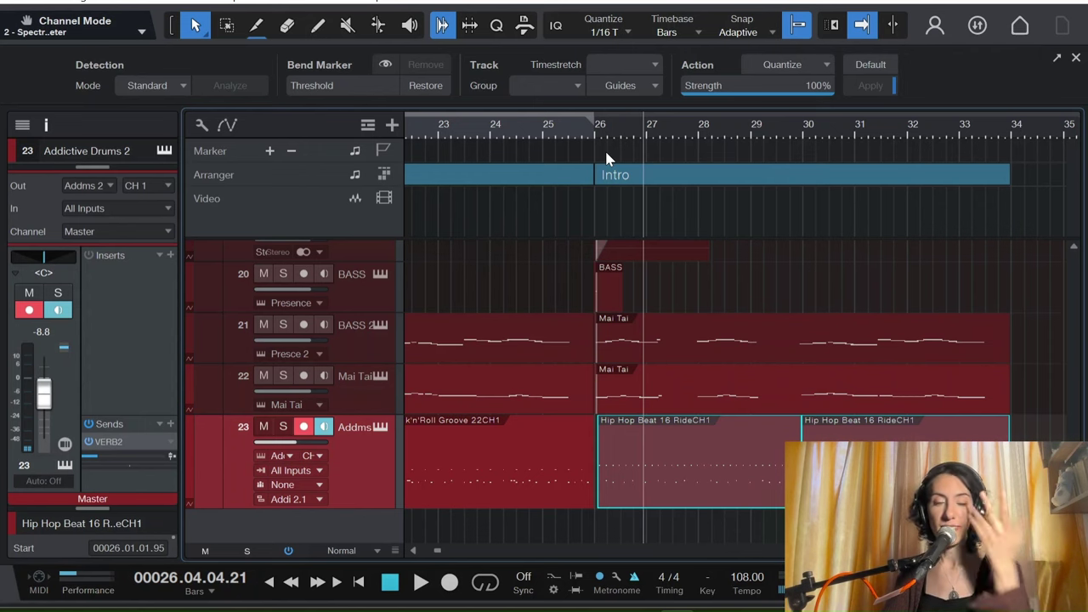
scroll(620, 269, "up", 4)
scroll(694, 394, "down", 4)
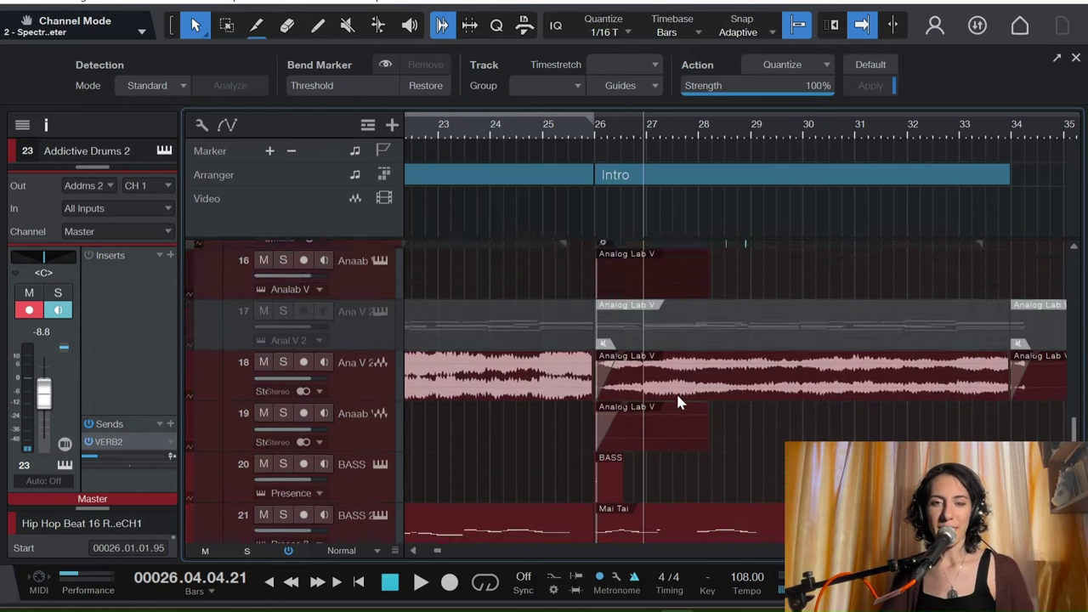
scroll(698, 405, "up", 6)
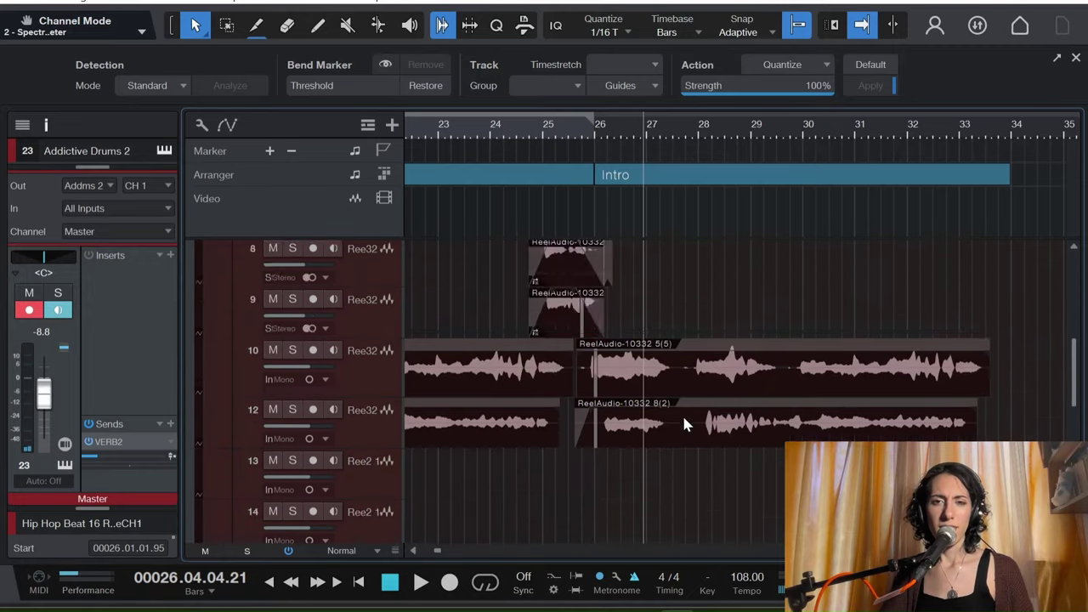
left_click(362, 389)
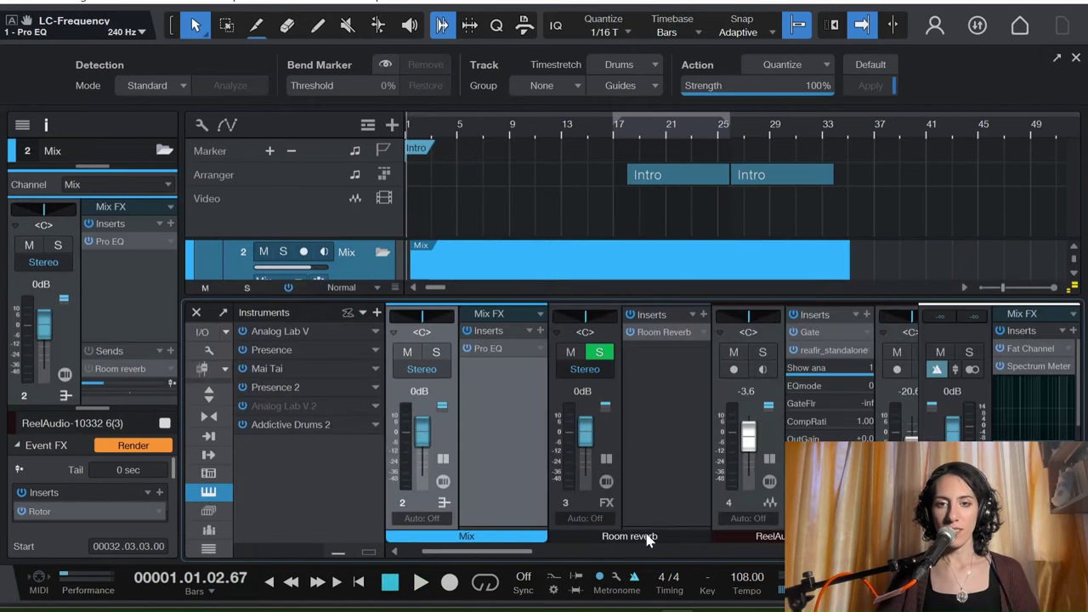
Step: Insert a Pro EQ after the reverb on the Room reverb channel, with low cut at 98.9 Hz and high cut at 12.33 kHz
left_click(703, 315)
type("eq")
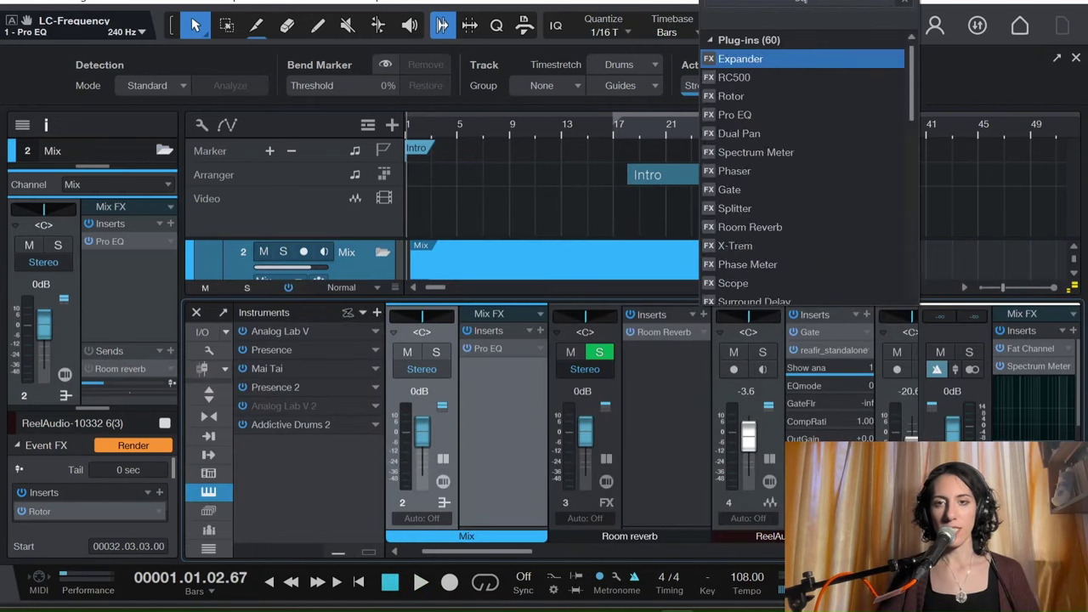
left_click(771, 67)
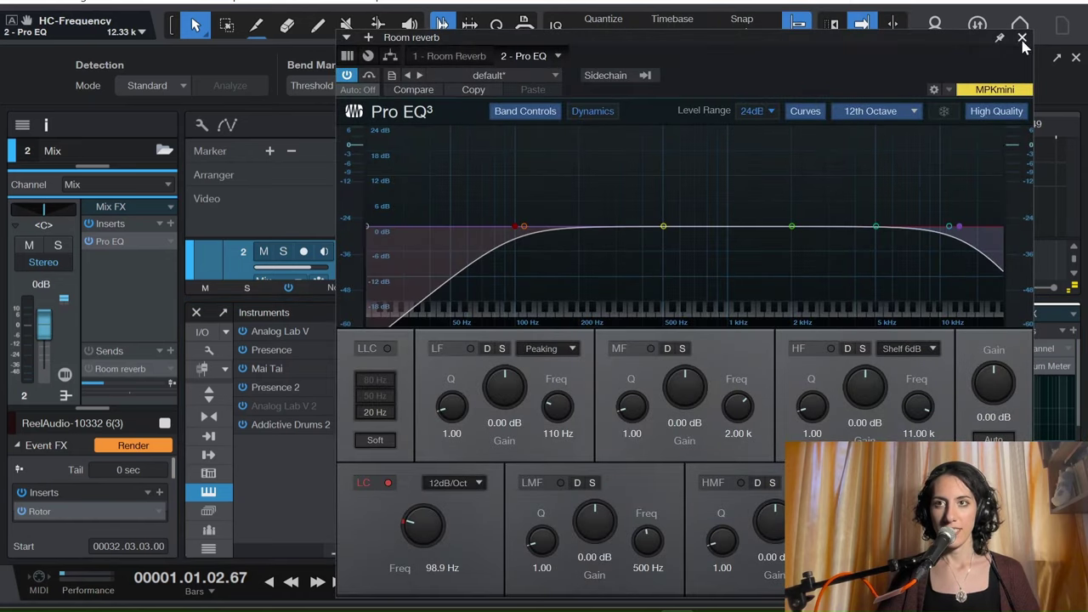
left_click(1022, 37)
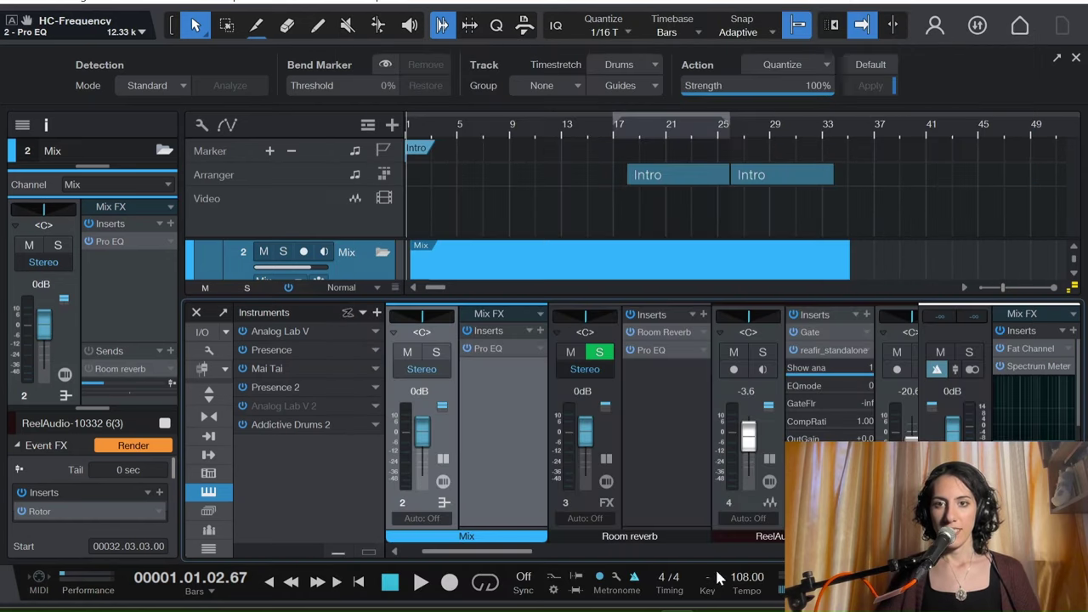
Step: Insert a Pro EQ after the reverb on the Room FX channel, raising the low cut and setting the high cut to 8.15 kHz
left_click_drag(511, 560, 547, 560)
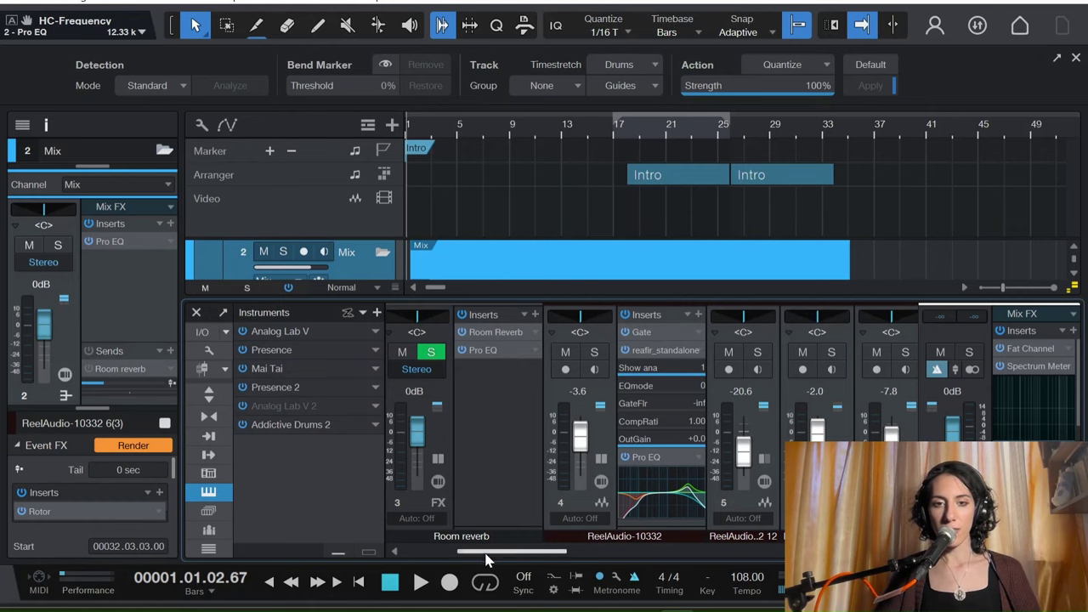
left_click_drag(487, 559, 502, 560)
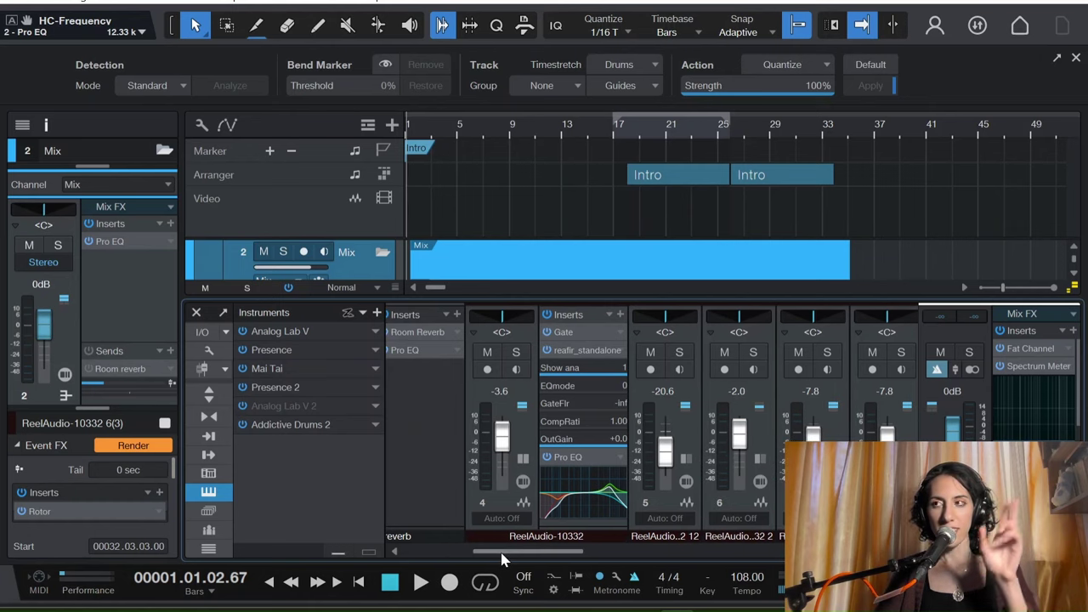
left_click_drag(522, 559, 462, 553)
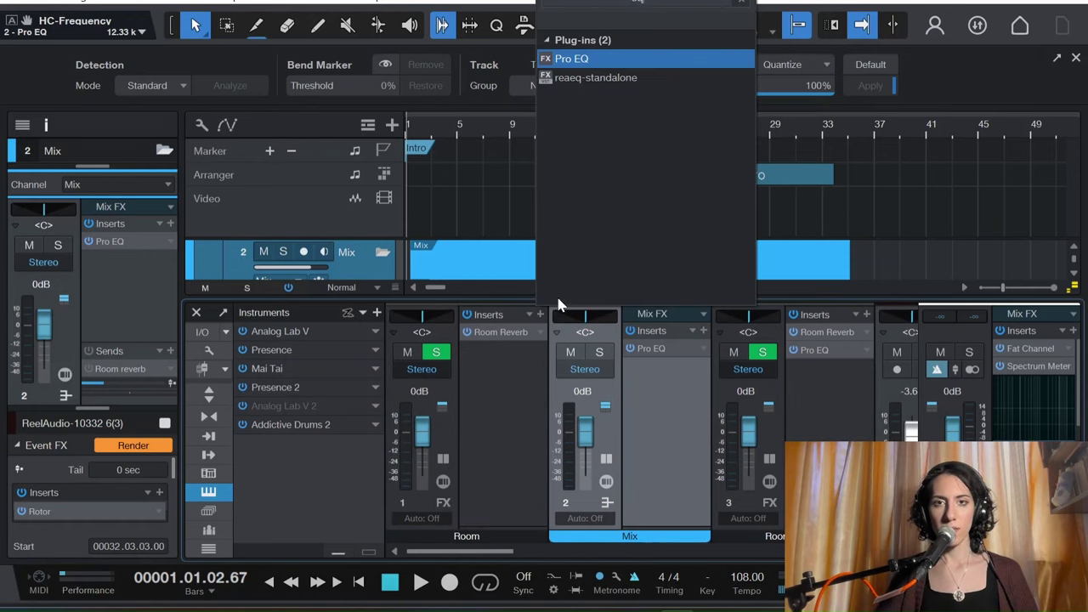
left_click(593, 59)
left_click_drag(413, 502, 413, 468)
left_click(917, 483)
left_click_drag(951, 525, 951, 563)
left_click(1023, 39)
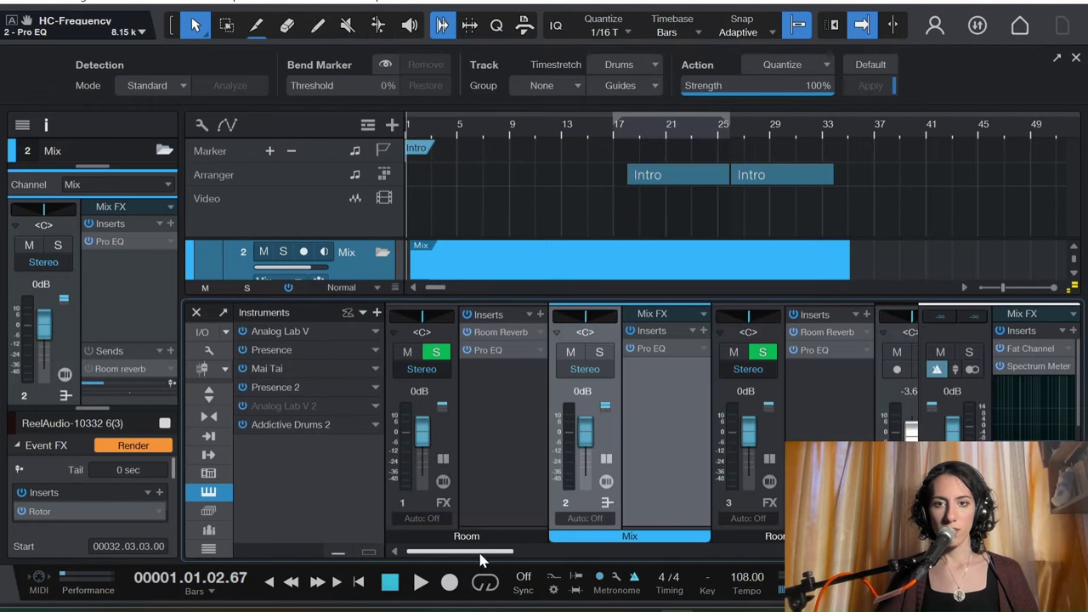
Step: Insert a Pro EQ after Beat Delay on the FX 1 channel, with the high cut at 8.73 kHz
left_click_drag(480, 559, 727, 559)
left_click(652, 317)
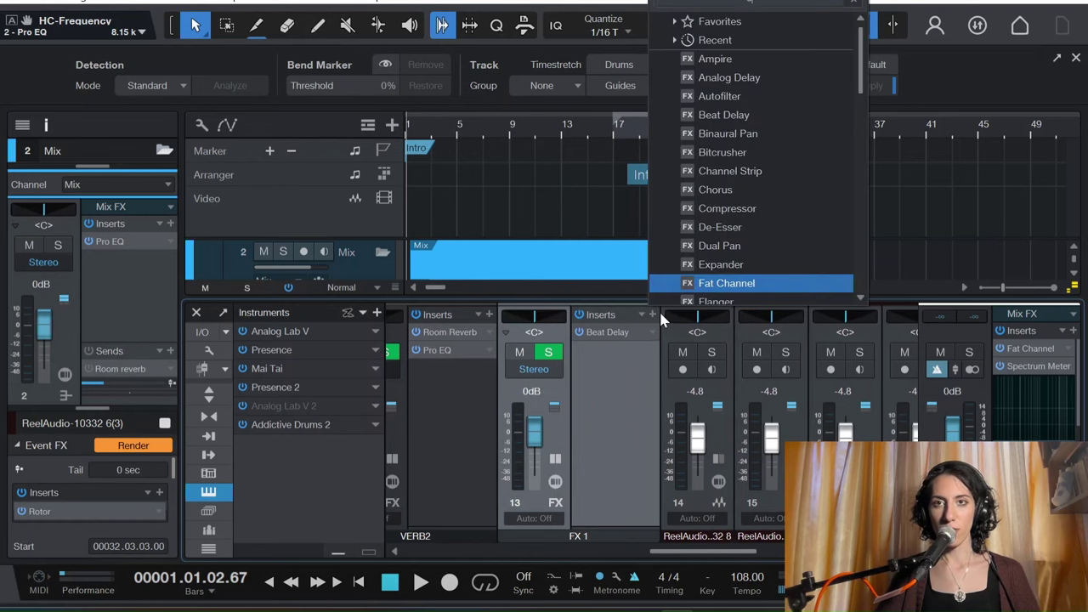
type("pro")
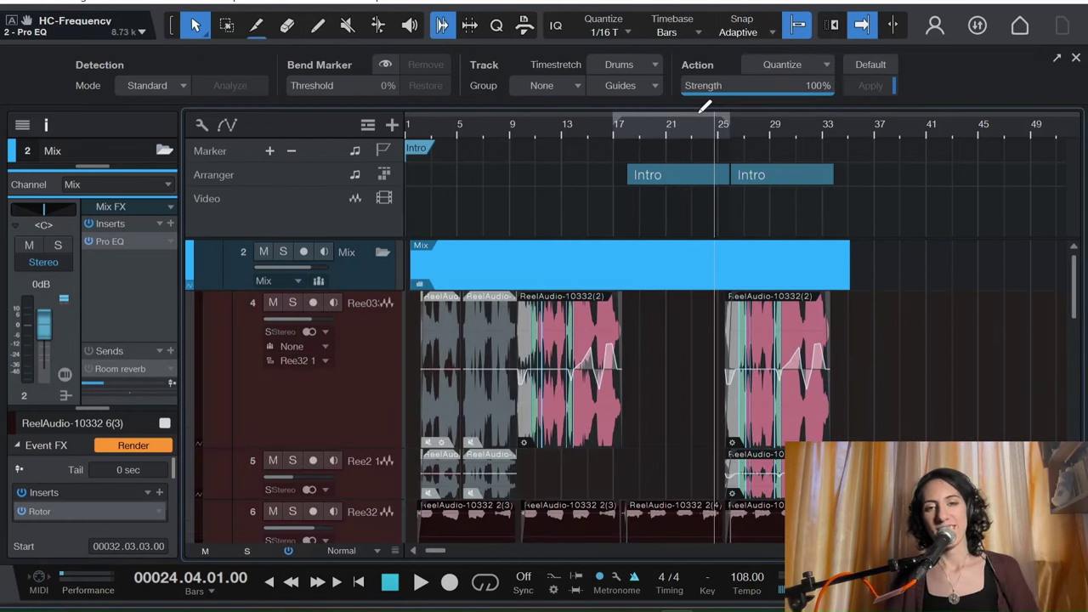
Step: Play the whole arrangement from bar 1 and stop playback past the end of the last clips at bar 35
key("Home")
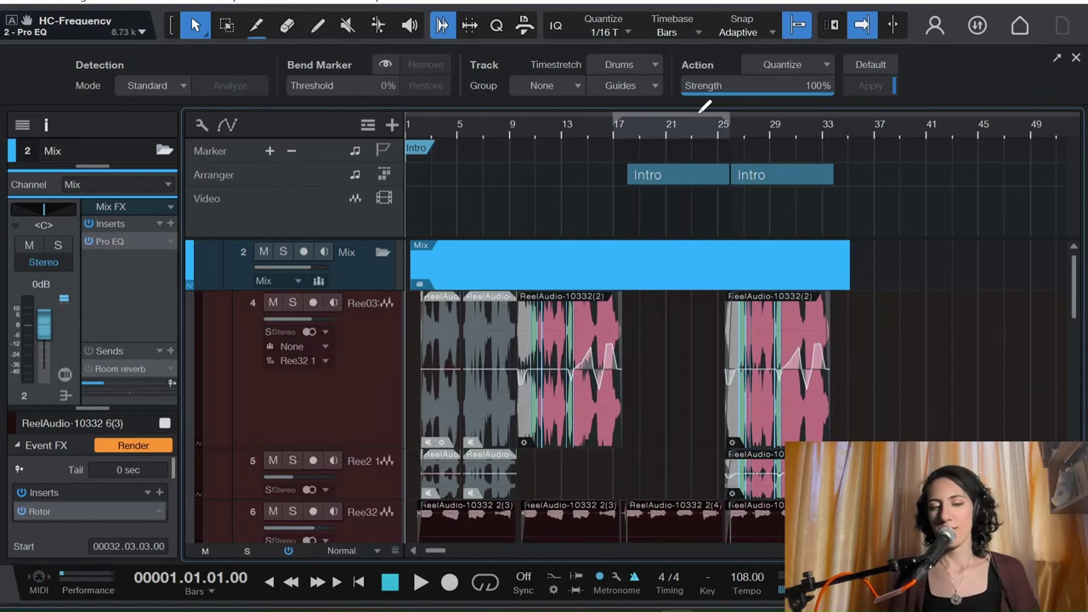
key("space")
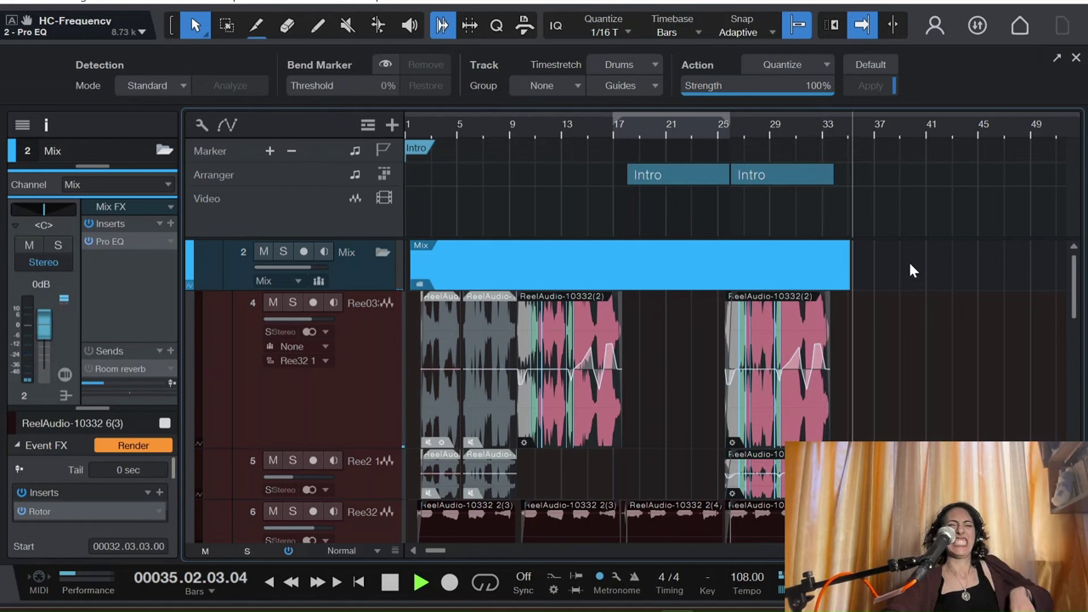
key("space")
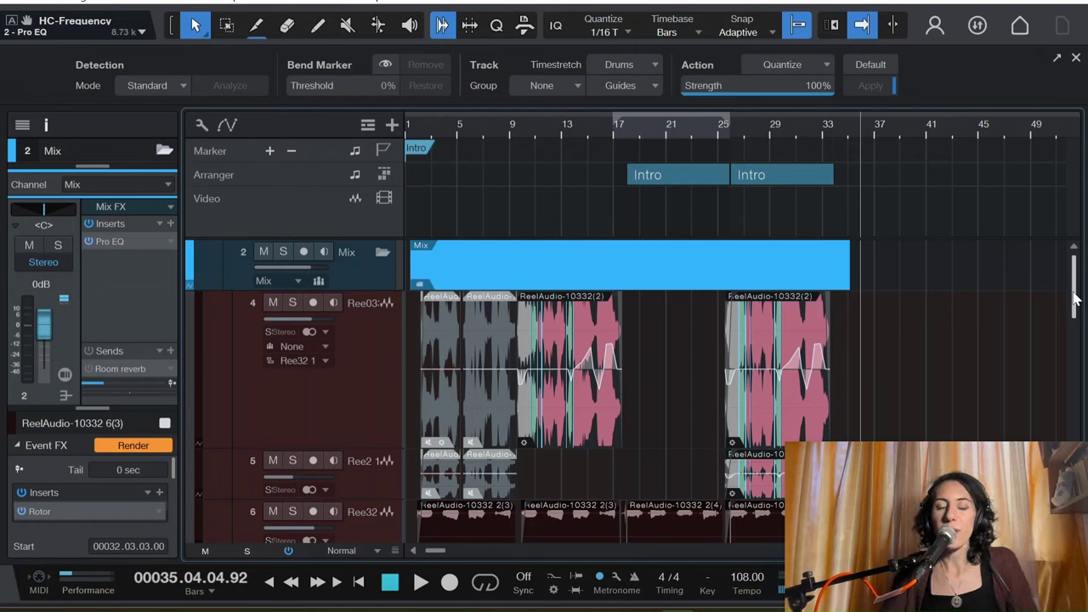
left_click(716, 610)
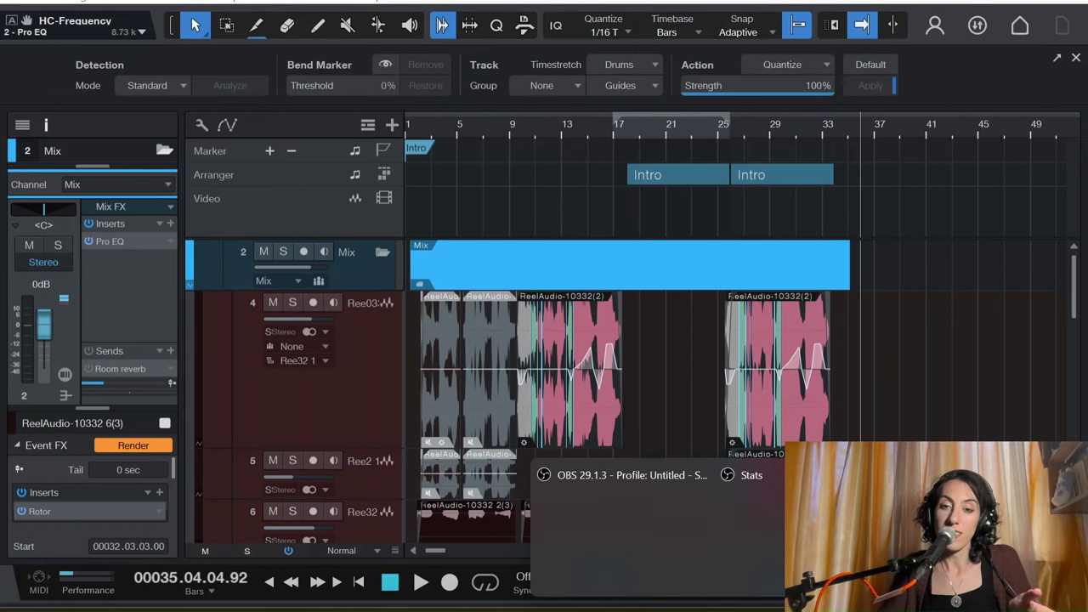
left_click(632, 526)
mouse_move(759, 268)
left_mouse_down()
mouse_move(561, 156)
mouse_move(751, 270)
left_mouse_up()
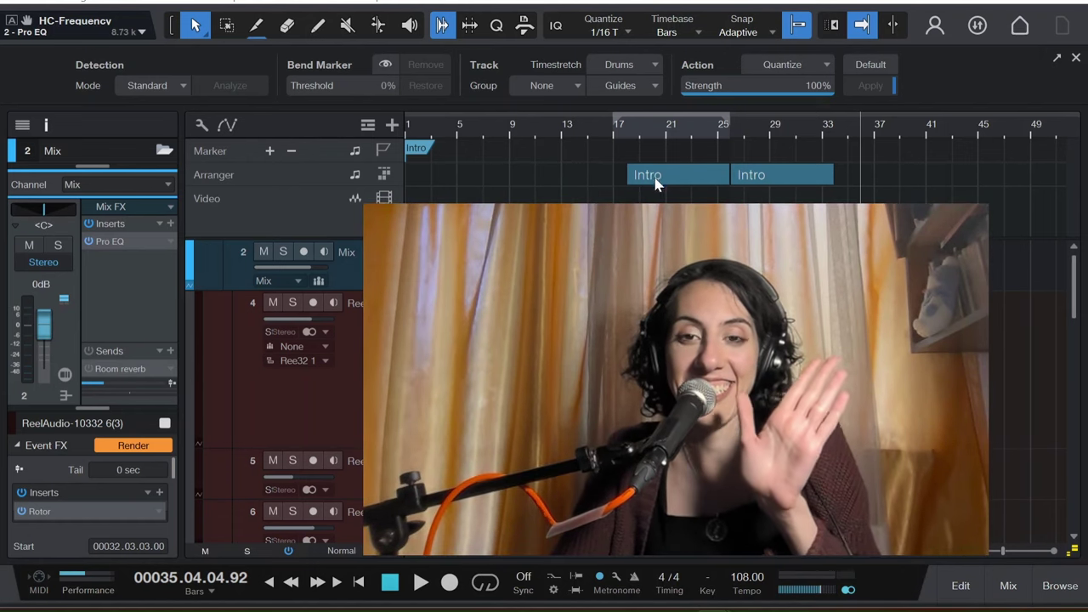
left_click_drag(656, 178, 571, 132)
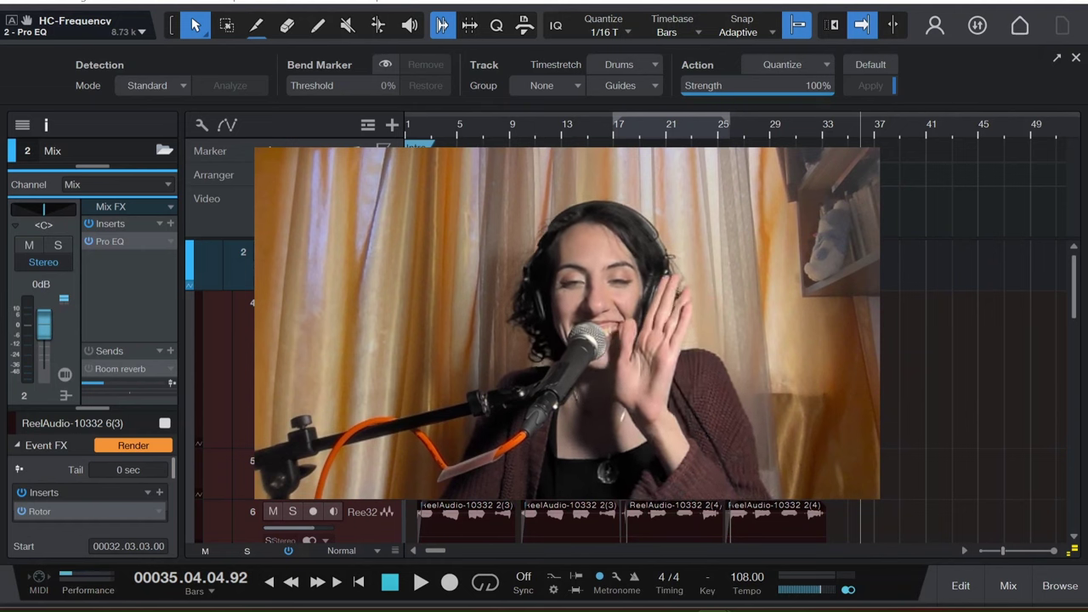